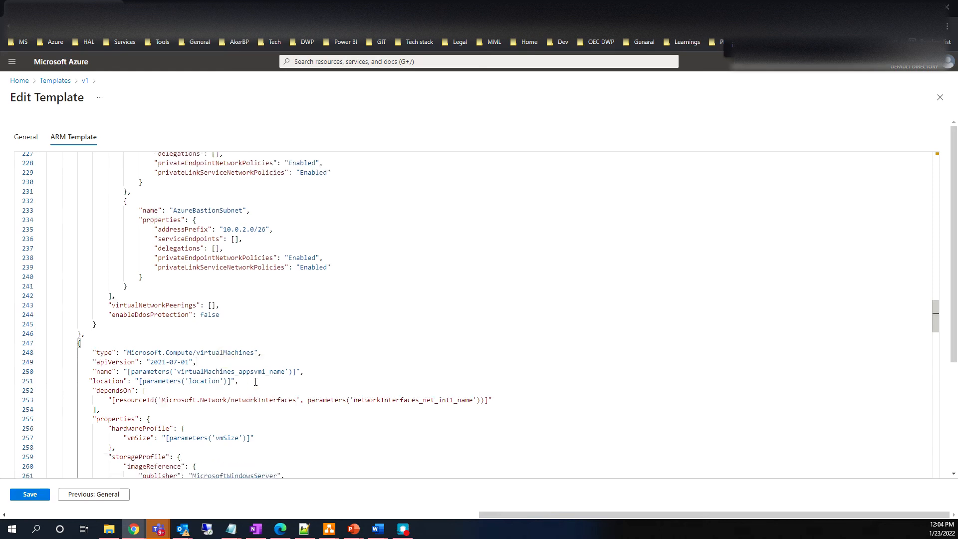
Examine the template's virtual machine resources and the appsvm1 IIS extension, including its name, type and the Default.htm path in its command.
scroll(241, 346, "down", 8)
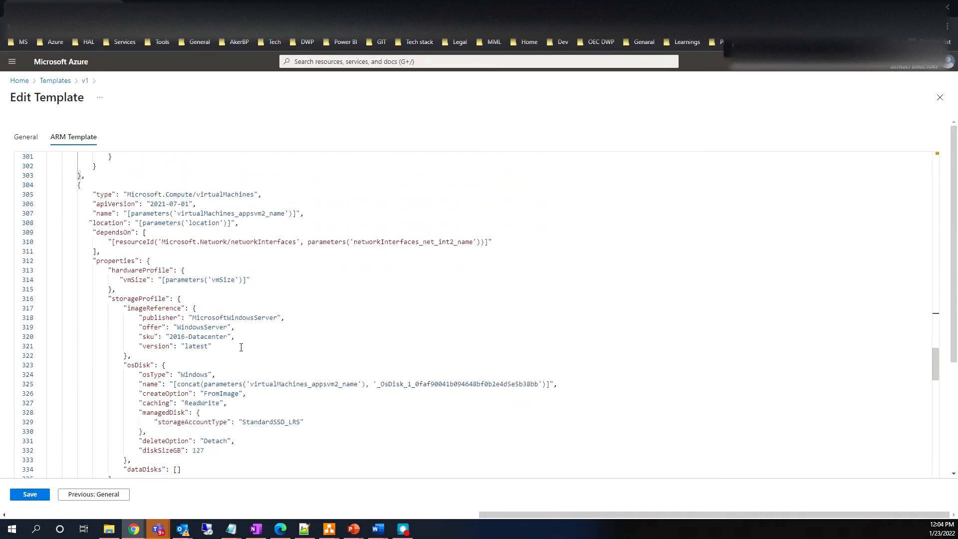
scroll(240, 334, "down", 3)
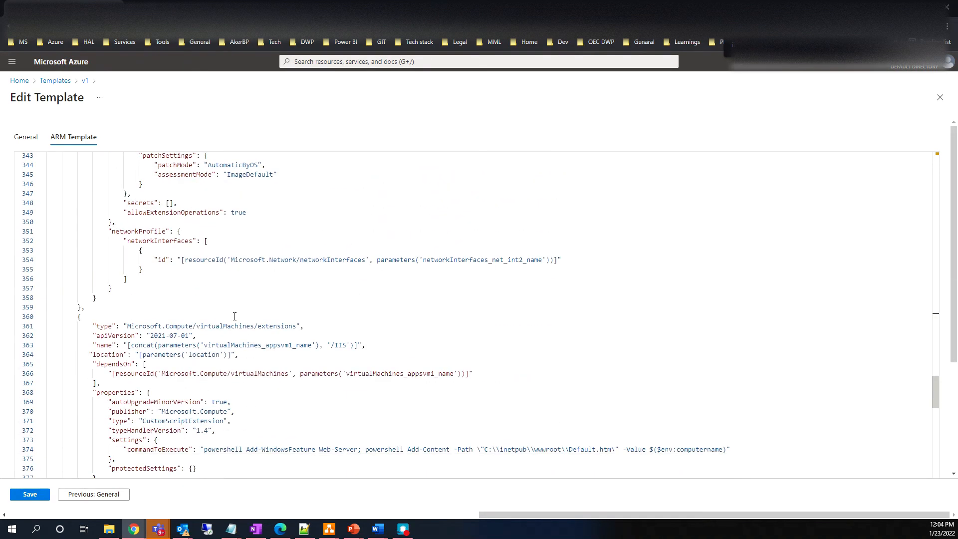
left_click_drag(184, 329, 300, 326)
scroll(320, 354, "down", 3)
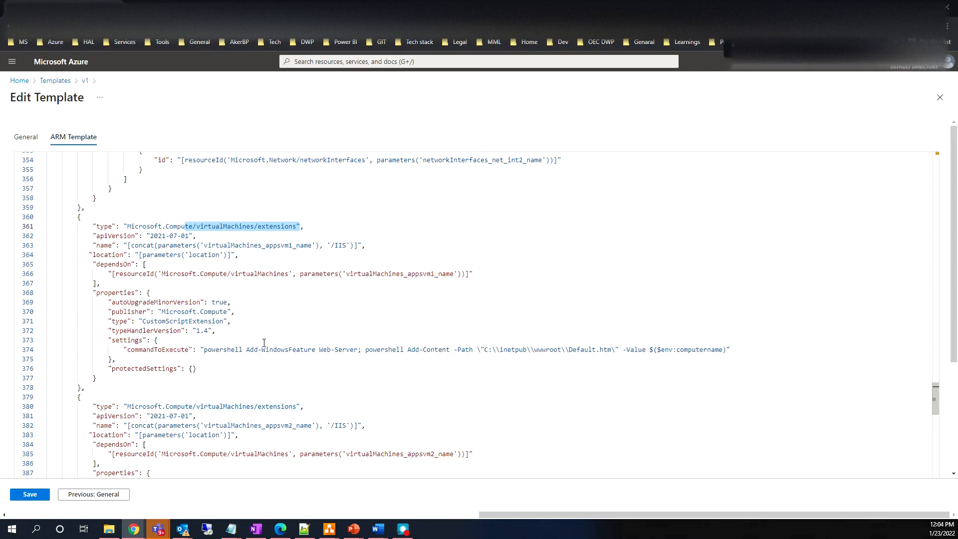
double_click(340, 245)
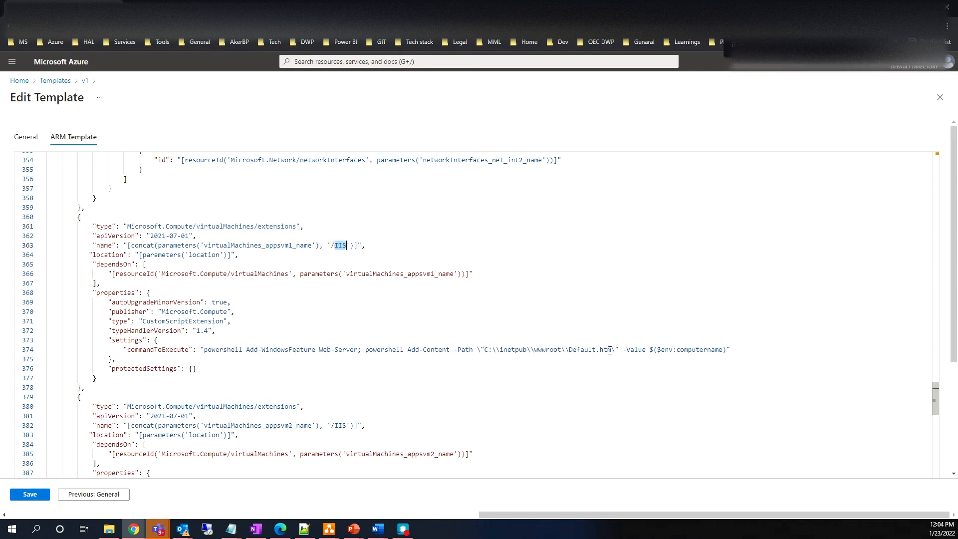
double_click(546, 349)
double_click(586, 349)
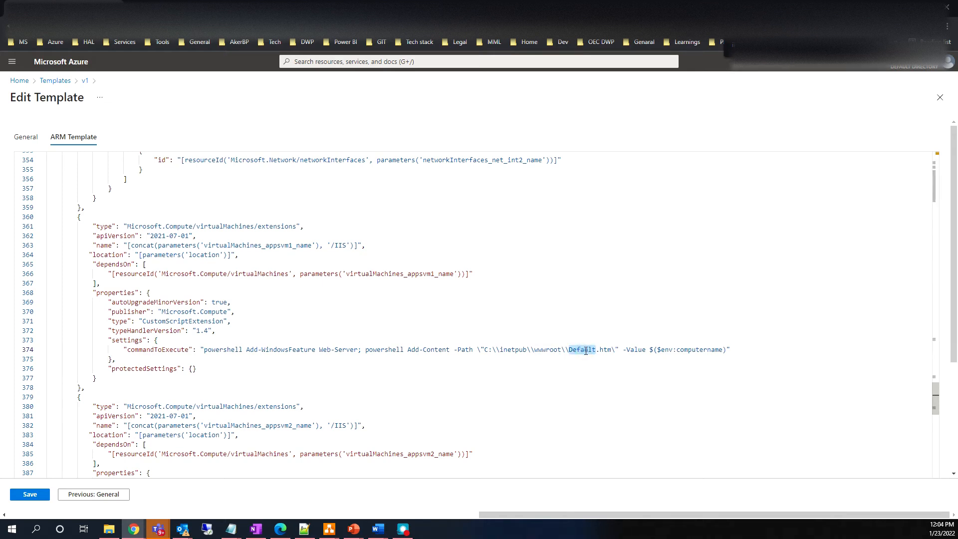
Review the template's appsvm2 IIS extension, RDP security rules, subnets, Bastion host and application gateway definitions.
scroll(583, 357, "down", 7)
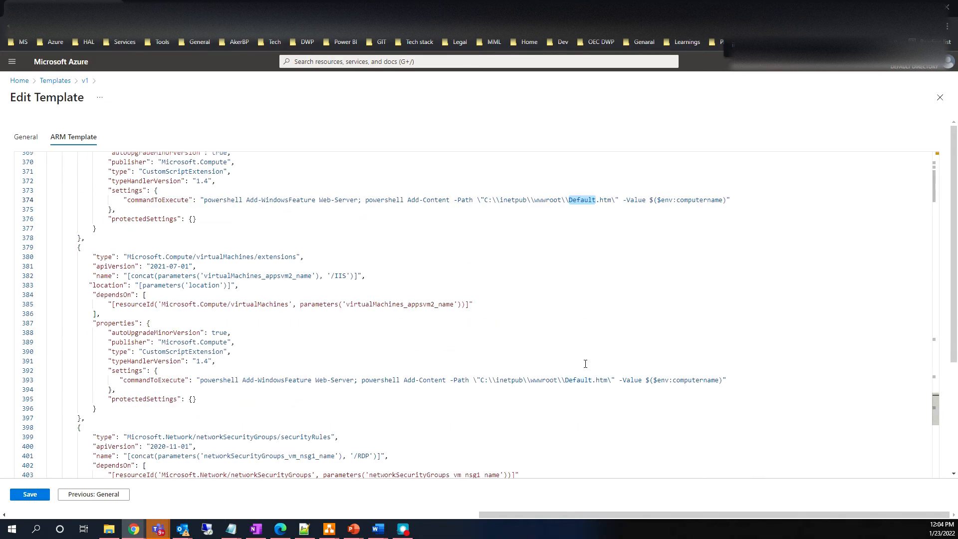
scroll(581, 366, "down", 7)
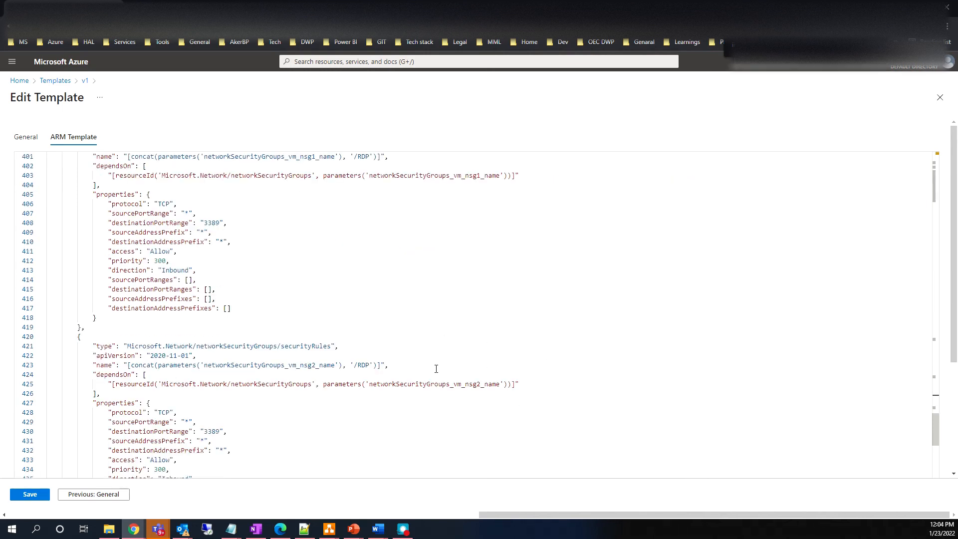
scroll(245, 381, "down", 10)
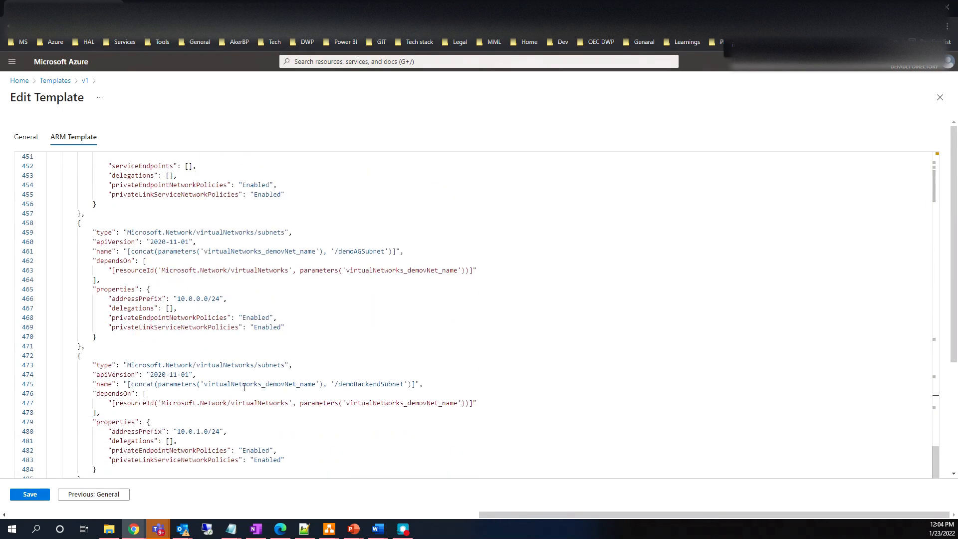
scroll(243, 393, "down", 3)
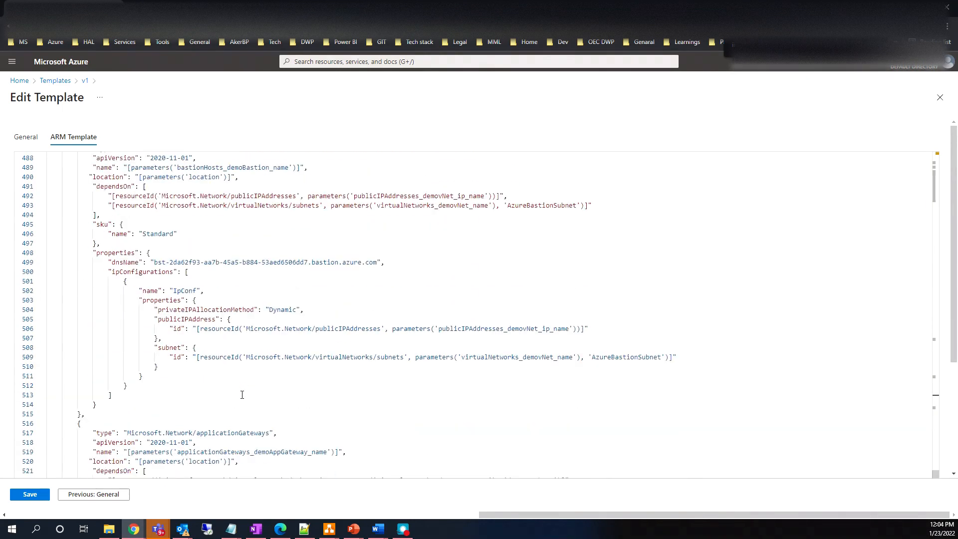
scroll(318, 338, "down", 8)
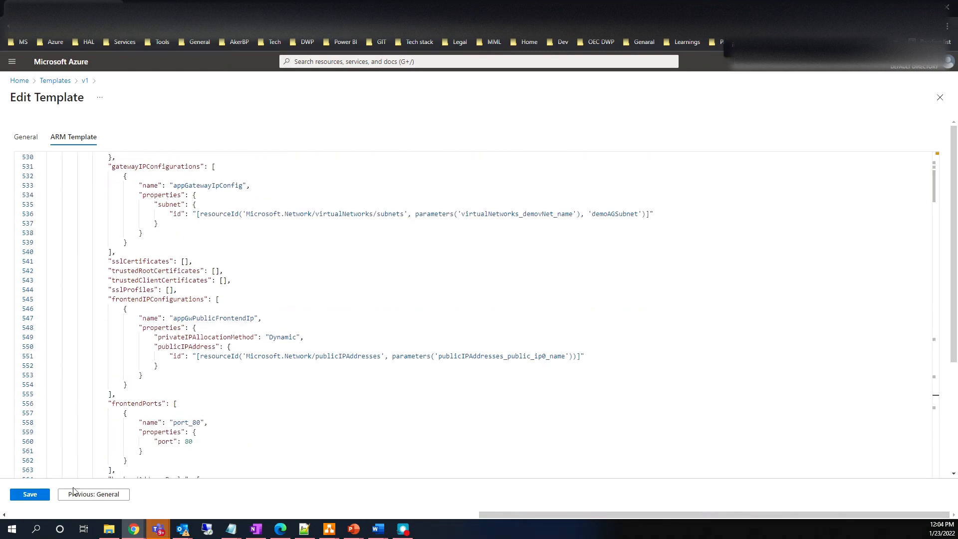
Save the ARM template and start a custom deployment from the v1 template.
left_click(40, 497)
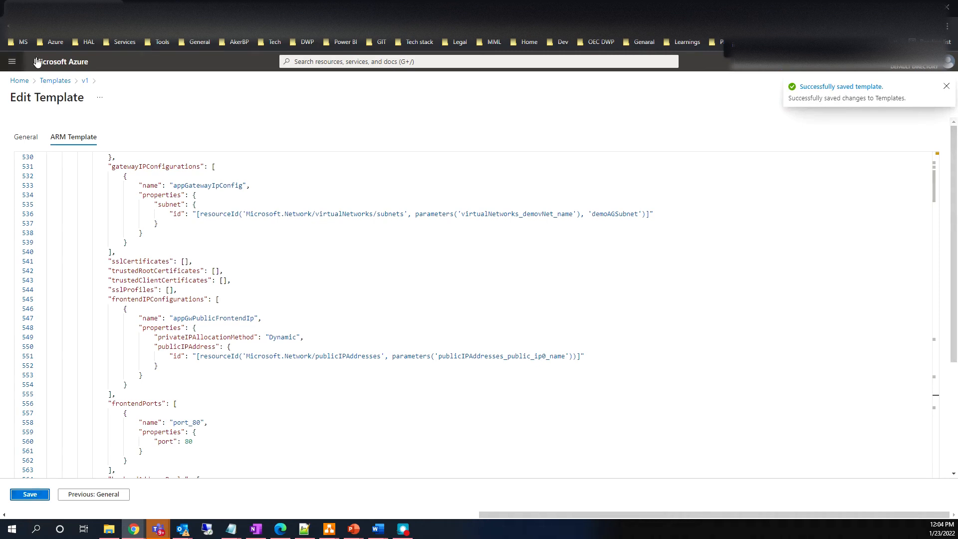
left_click(19, 81)
left_click(286, 128)
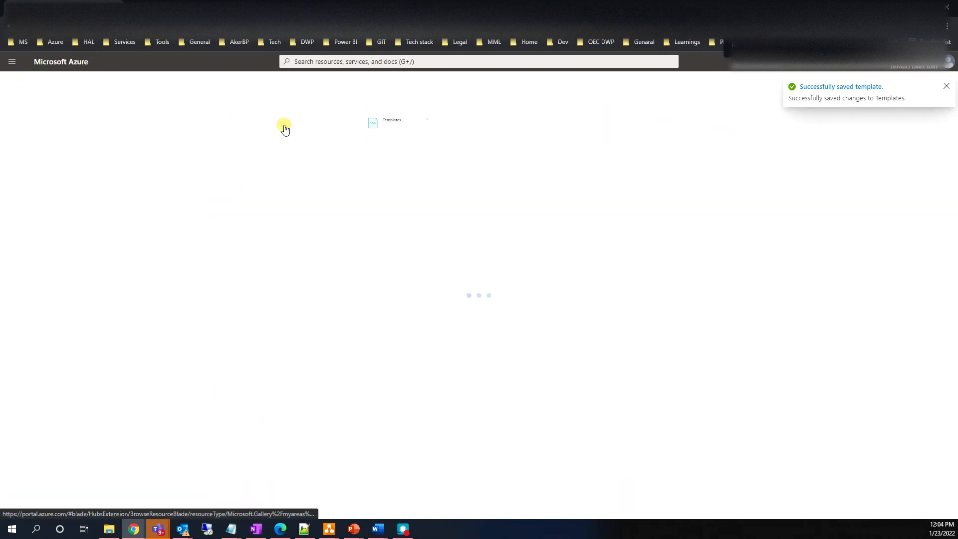
left_click(56, 283)
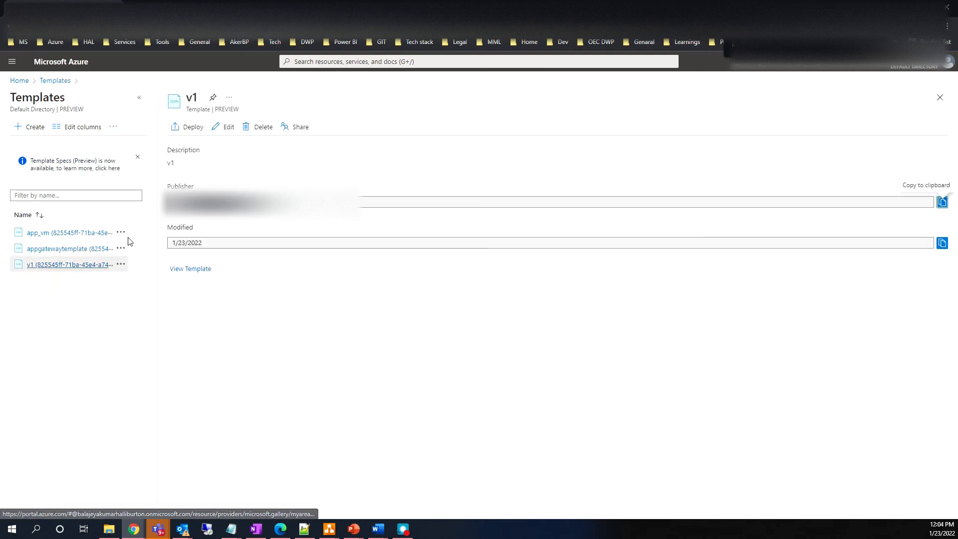
left_click(192, 131)
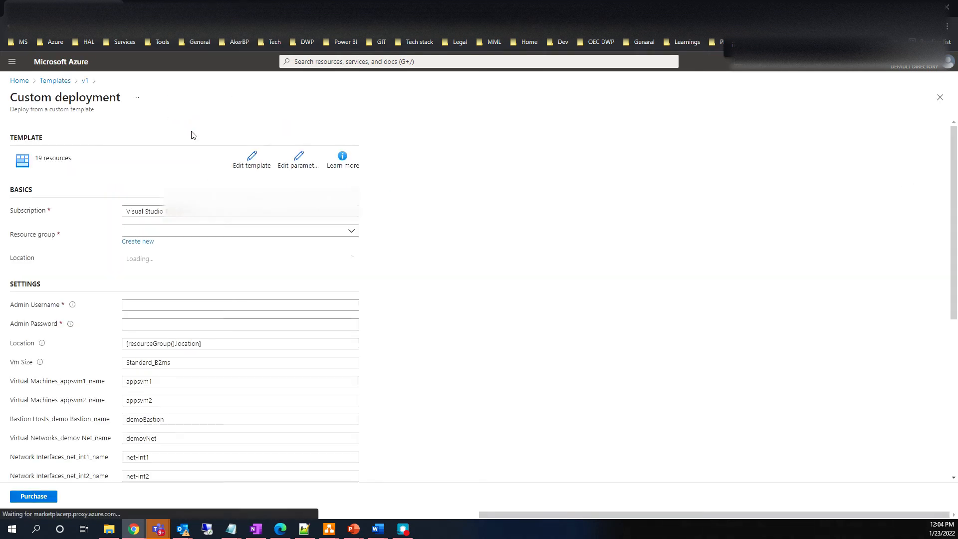
Review the custom deployment's parameters, from the VM settings through the web application firewall policy name and the terms.
scroll(441, 321, "down", 1)
scroll(441, 321, "down", 4)
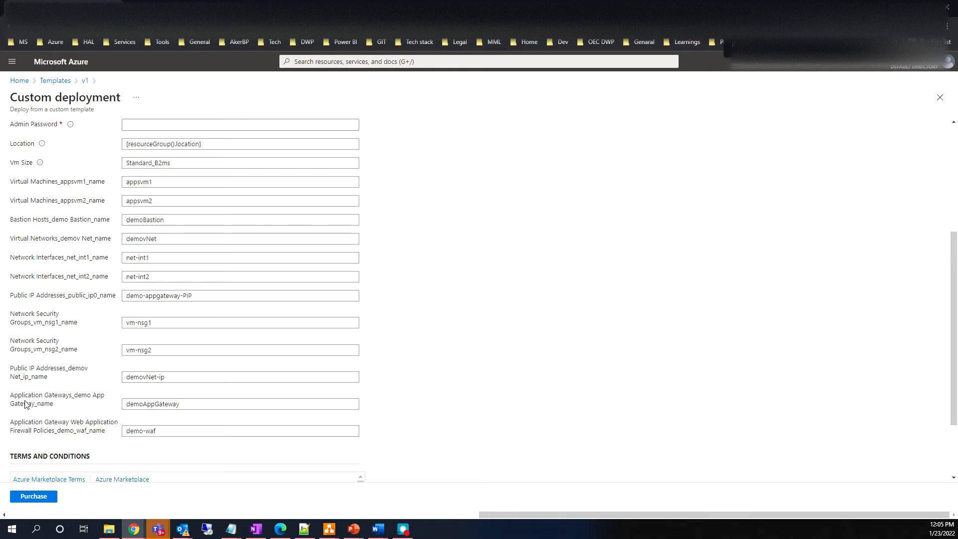
scroll(49, 332, "down", 3)
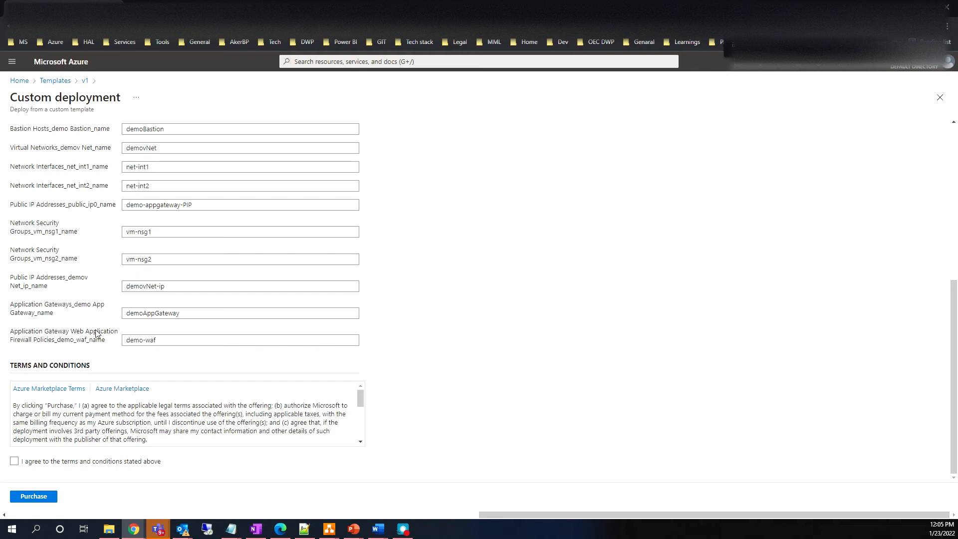
left_click(184, 340)
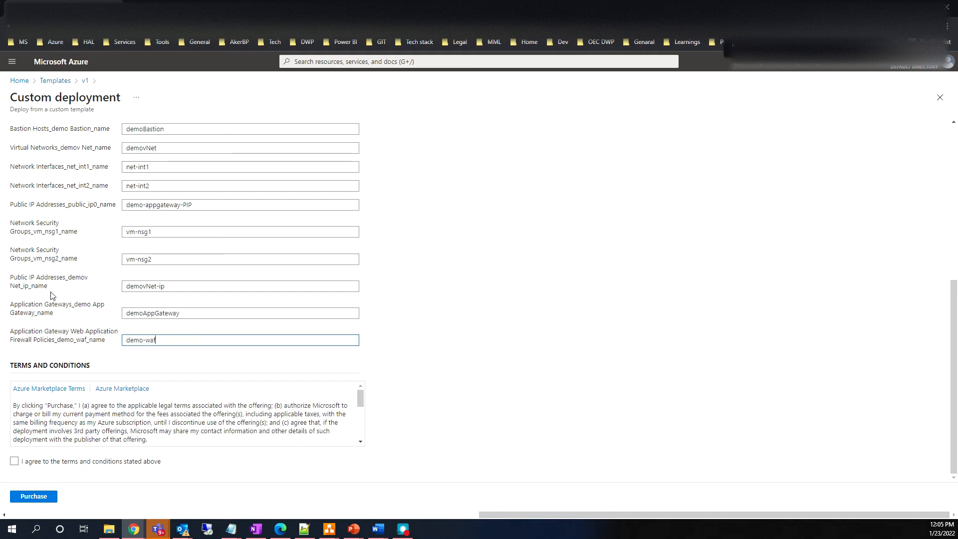
scroll(64, 246, "up", 3)
scroll(64, 250, "up", 3)
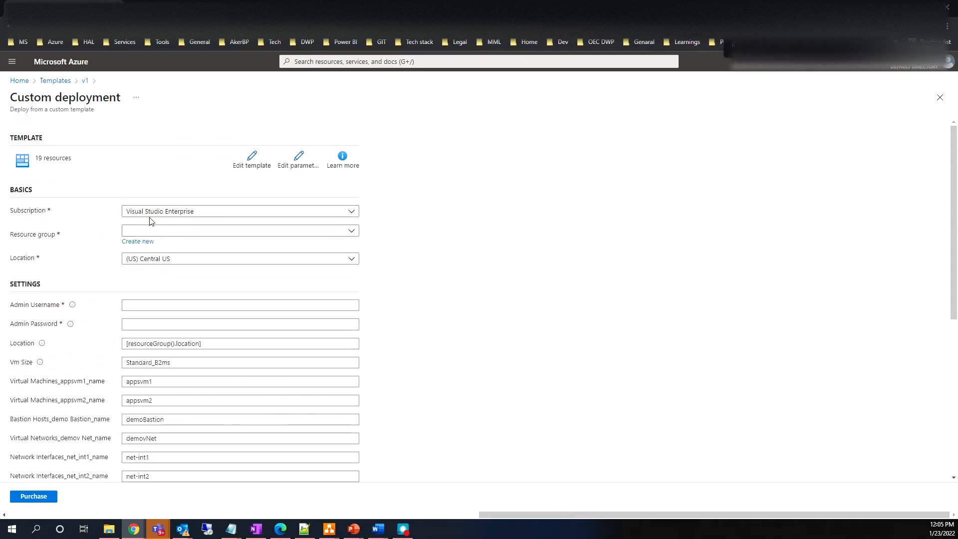
Choose demo-appgateway-rg as the deployment's resource group.
left_click(156, 231)
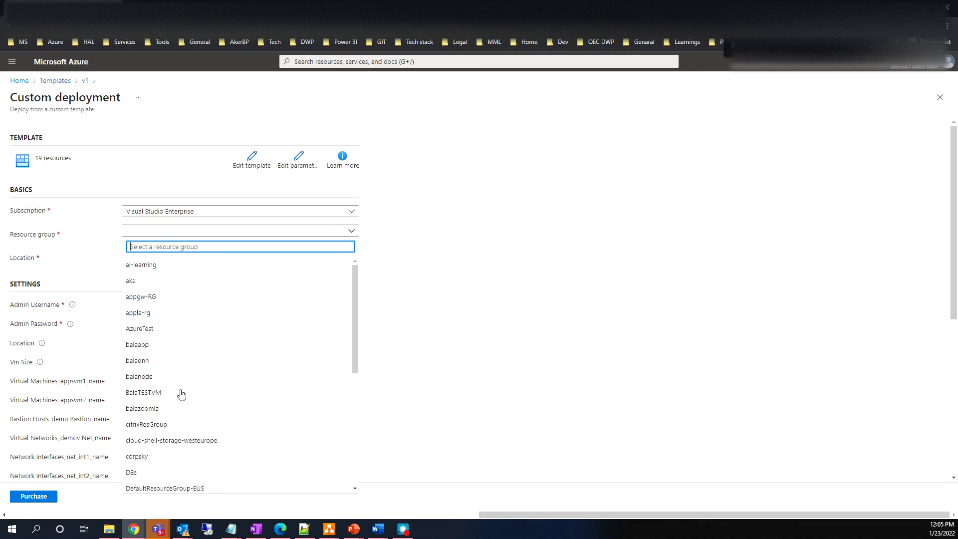
scroll(210, 428, "down", 3)
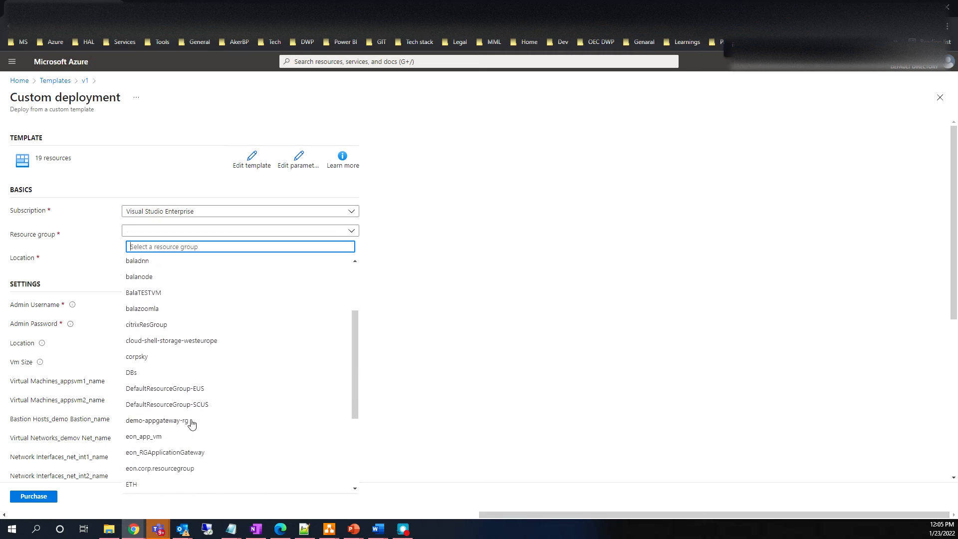
left_click(193, 424)
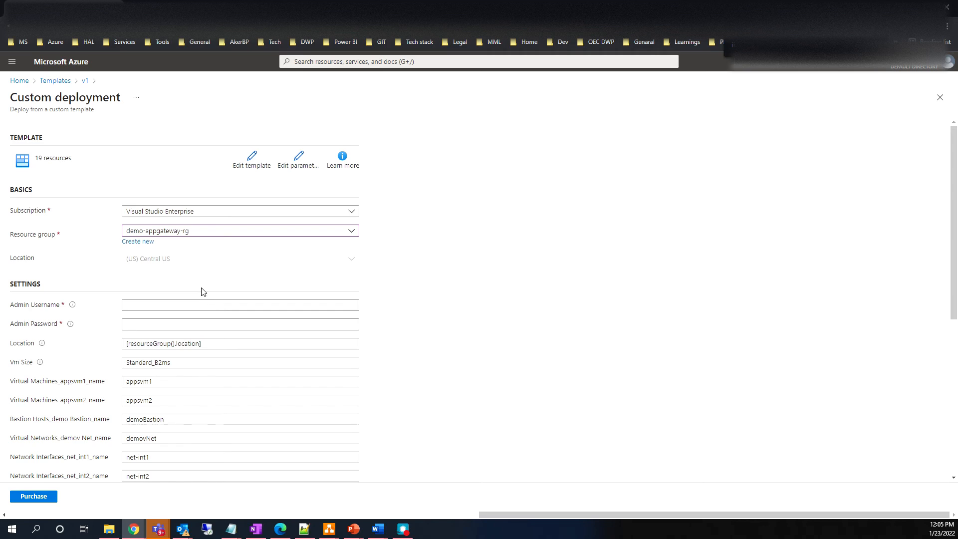
Fill in the admin username and the admin password for the virtual machines.
scroll(155, 274, "down", 1)
left_click(138, 257)
type("balamurugan")
left_click(138, 275)
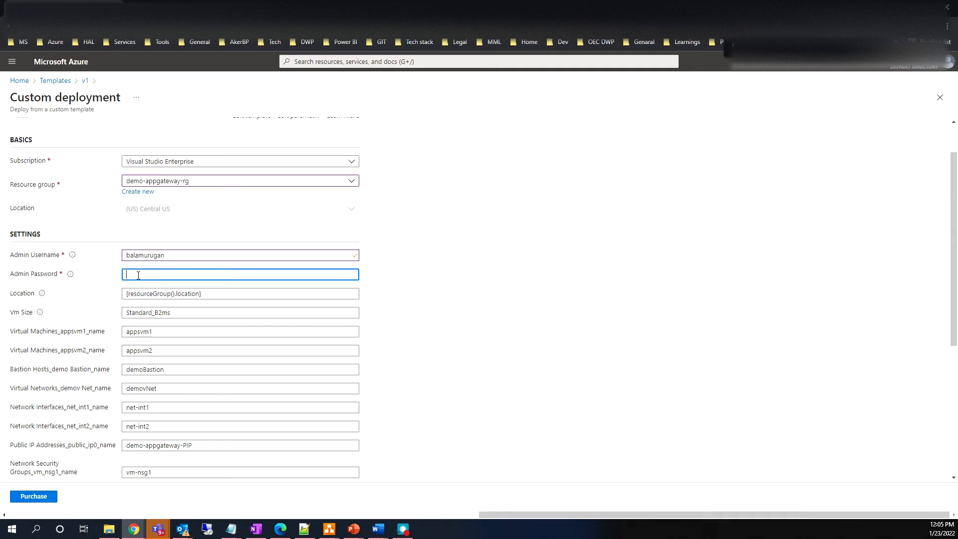
type("P•••••••••")
Check the deployment's location expression against the resource group's location, and check the VM size.
scroll(424, 329, "down", 4)
scroll(325, 263, "up", 2)
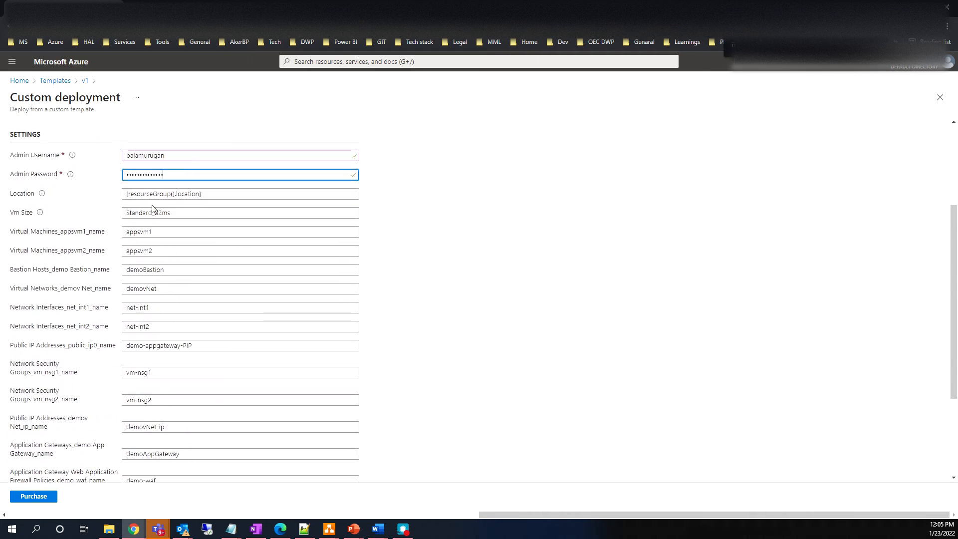
scroll(221, 193, "up", 2)
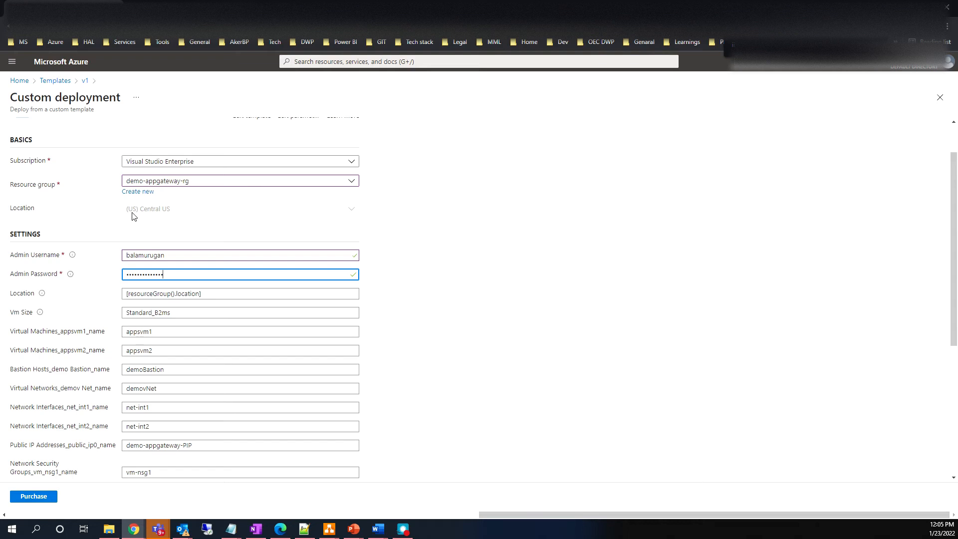
left_click(210, 295)
left_click_drag(210, 296, 116, 299)
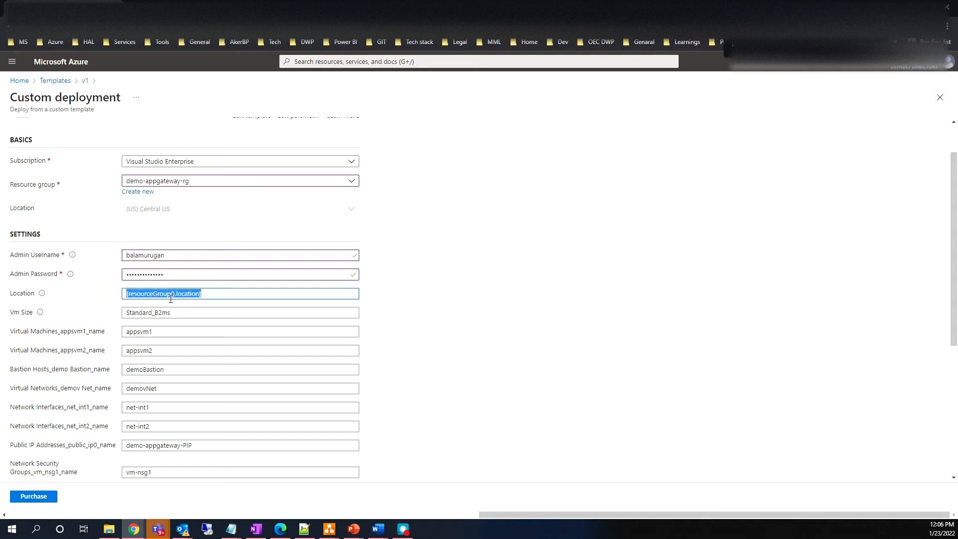
scroll(175, 300, "down", 2)
left_click(185, 214)
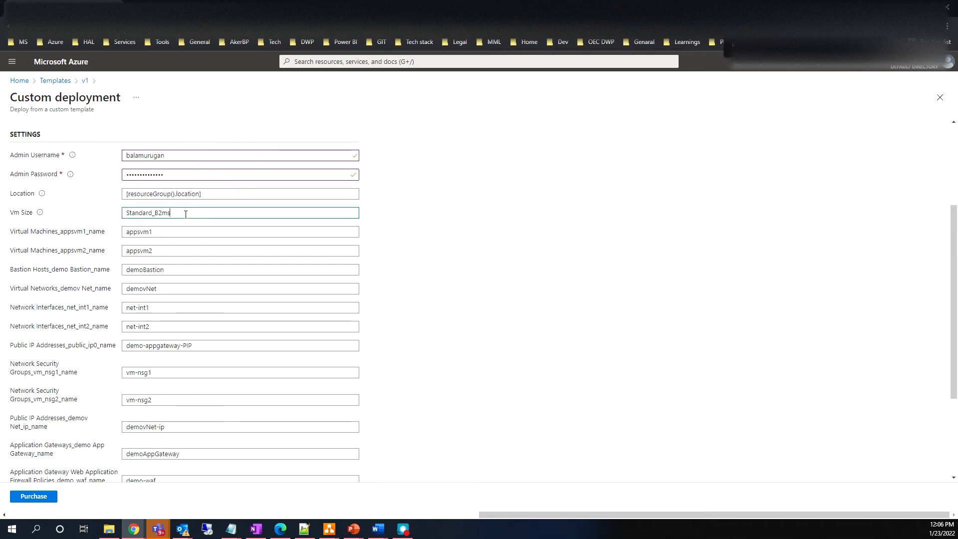
Check the names set for both virtual machines and the Bastion host.
left_click(175, 231)
left_click(181, 250)
left_click(183, 232)
left_click(185, 250)
left_click(182, 231)
left_click(178, 249)
left_click(193, 269)
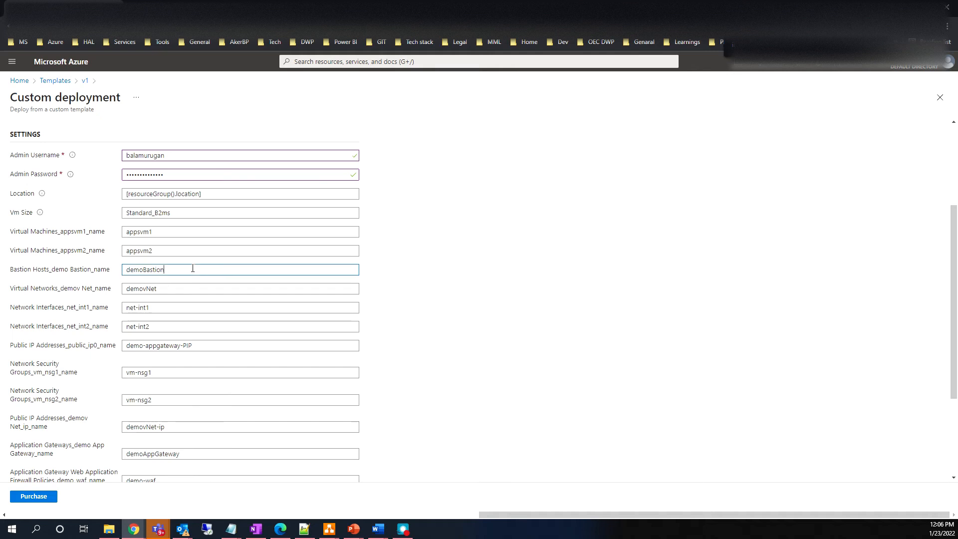
scroll(193, 270, "down", 1)
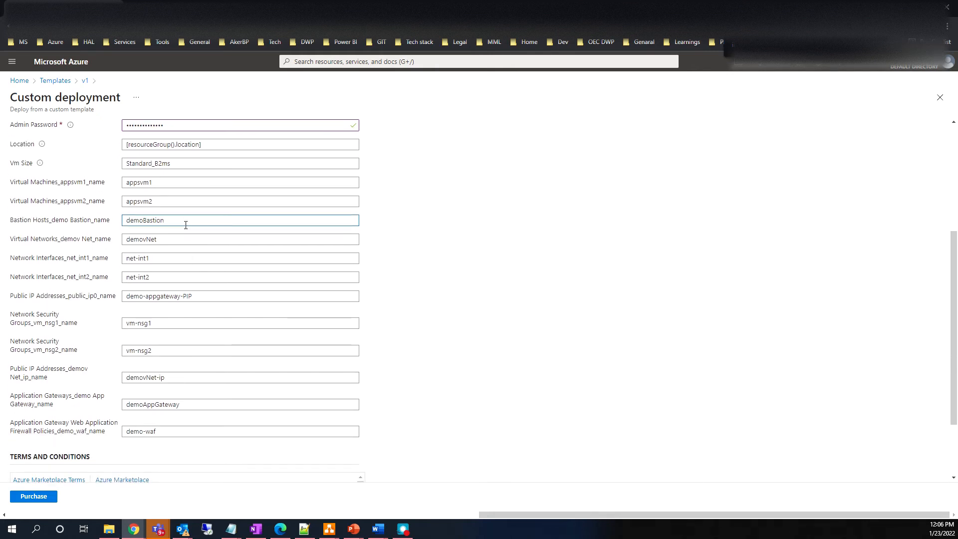
scroll(186, 224, "up", 1)
left_click_drag(188, 229, 122, 232)
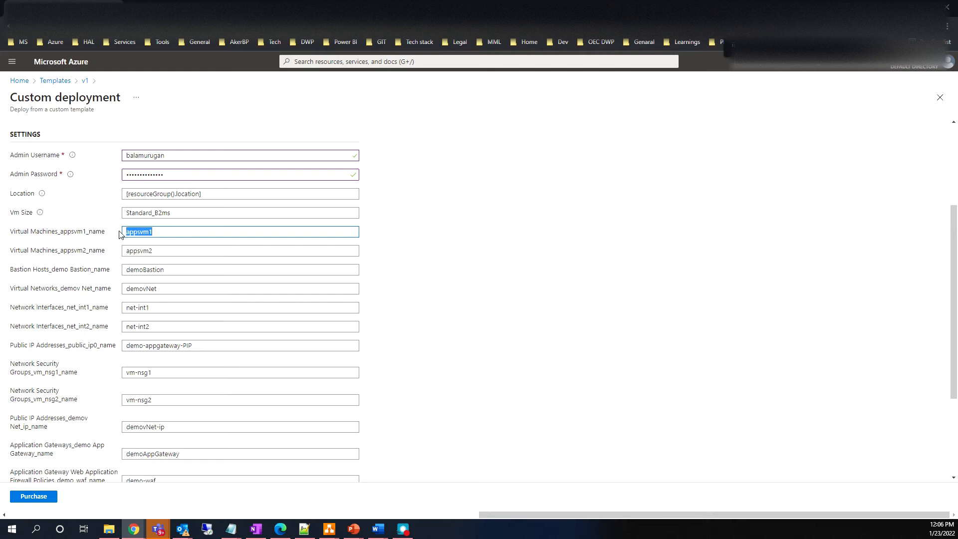
double_click(166, 249)
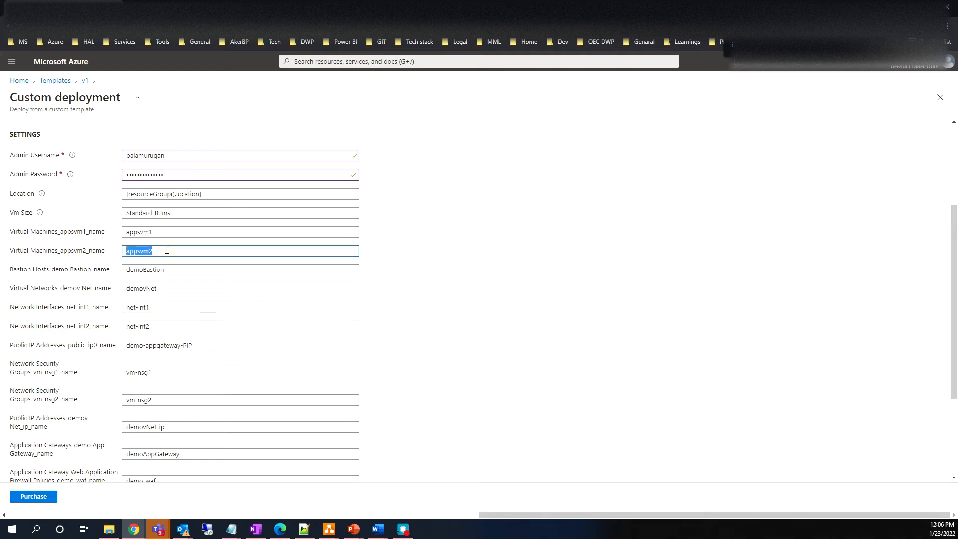
double_click(181, 270)
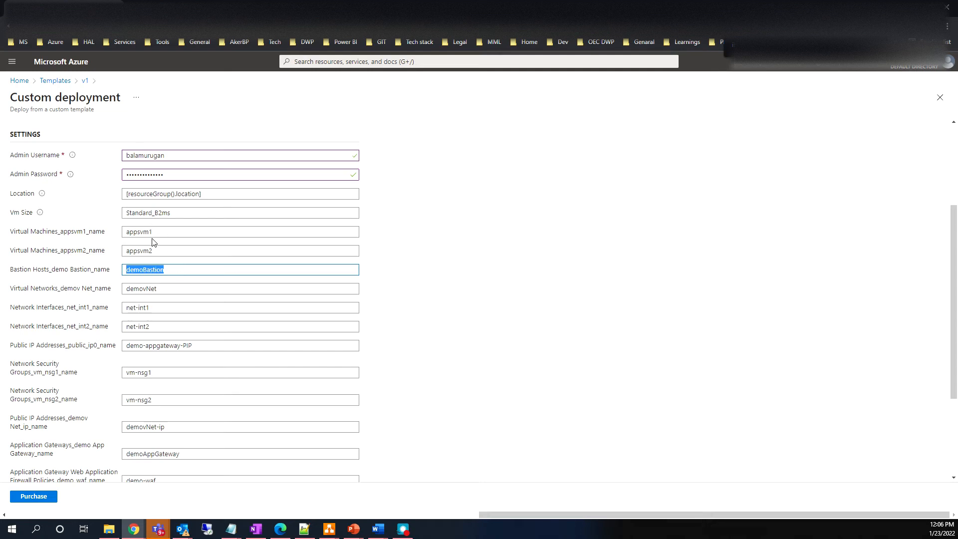
Check the names set for the virtual network, network interfaces, application gateway public IP and both network security groups.
left_click(177, 289)
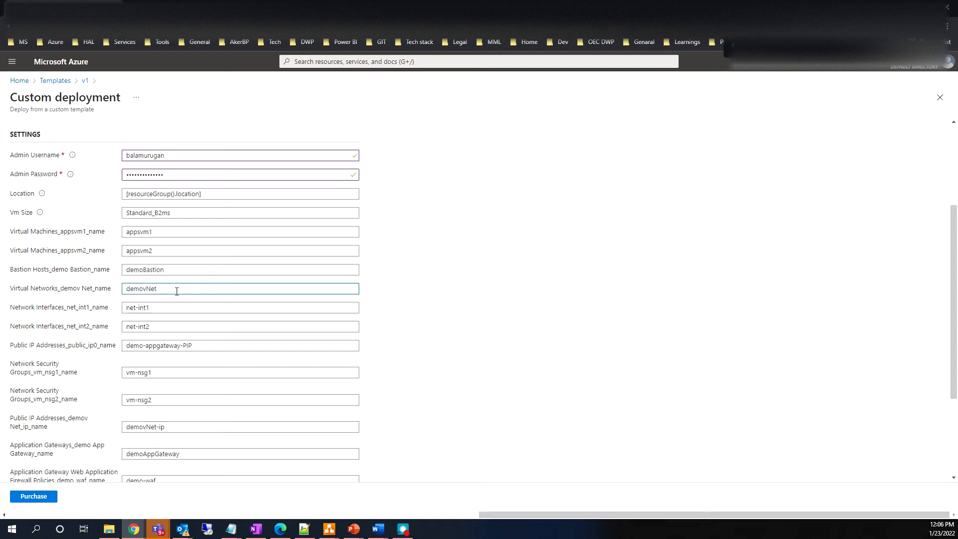
left_click(182, 307)
scroll(185, 325, "down", 2)
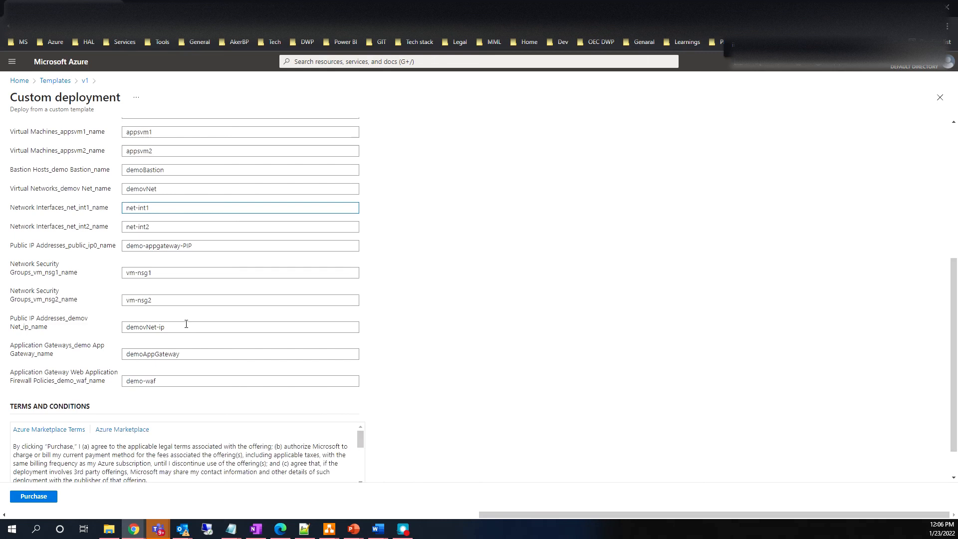
left_click(215, 249)
left_click(221, 277)
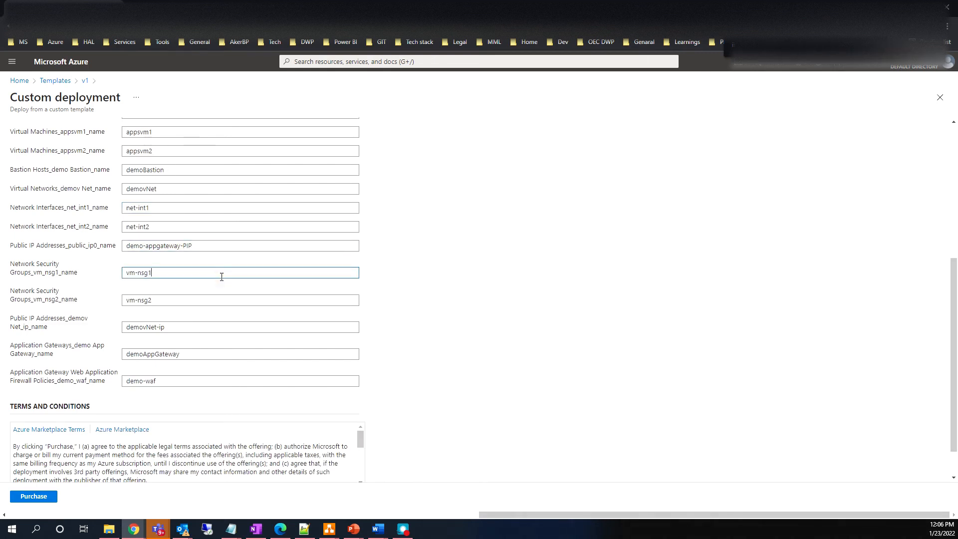
left_click(208, 299)
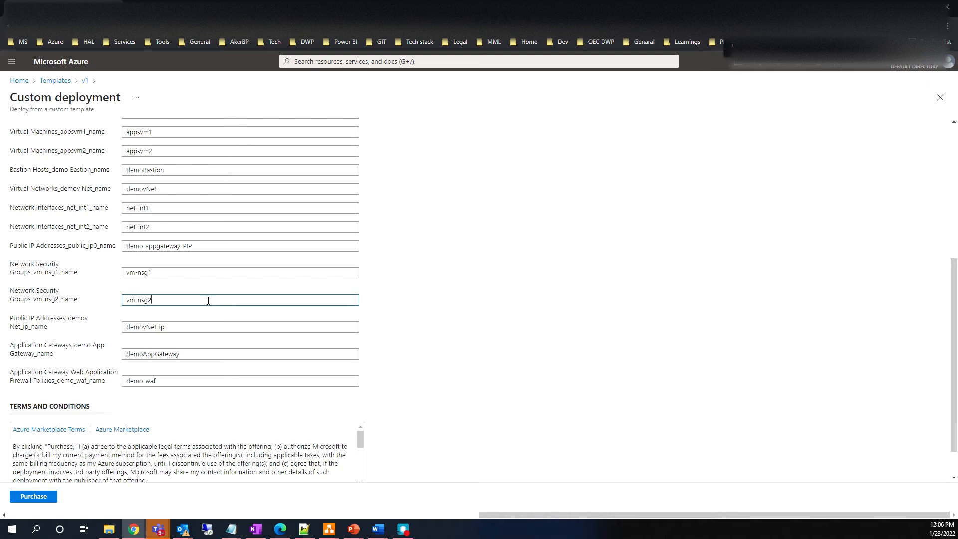
Check the names set for the virtual network's public IP, the application gateway and the web application firewall policy.
left_click(217, 328)
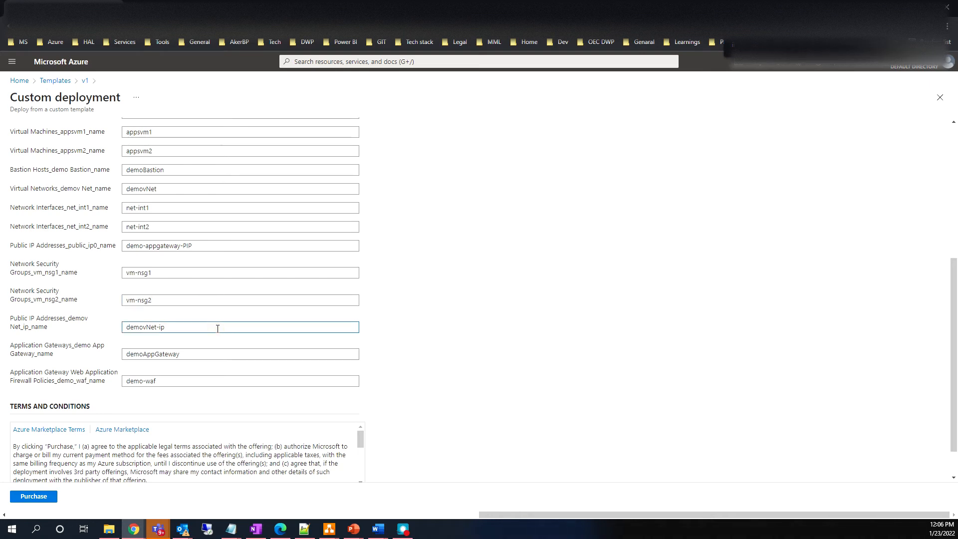
scroll(216, 329, "down", 1)
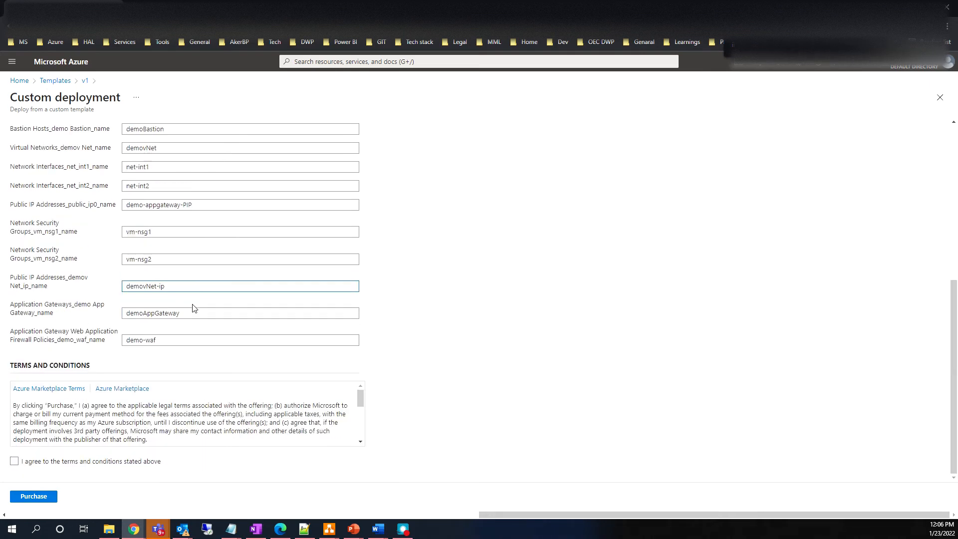
left_click(209, 314)
double_click(210, 314)
left_click(211, 330)
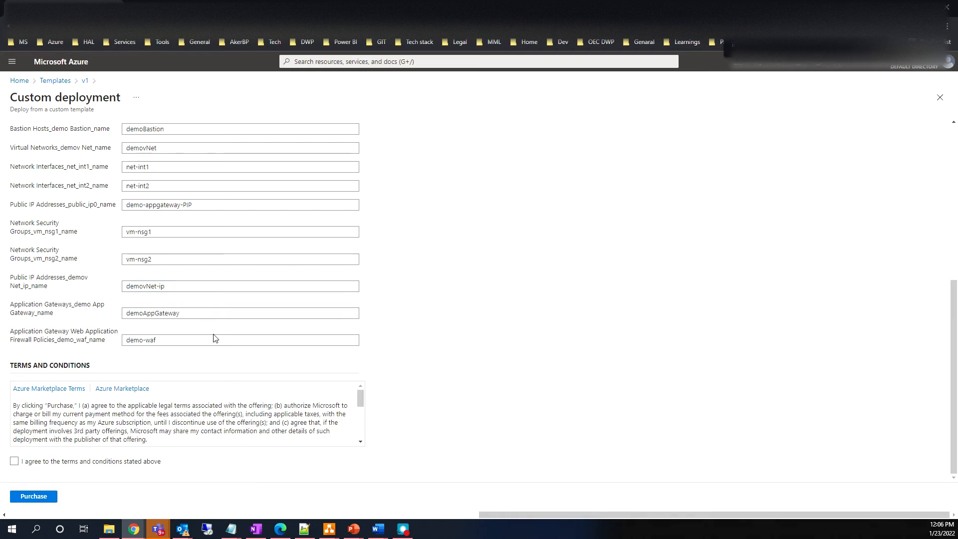
left_click(211, 313)
double_click(211, 314)
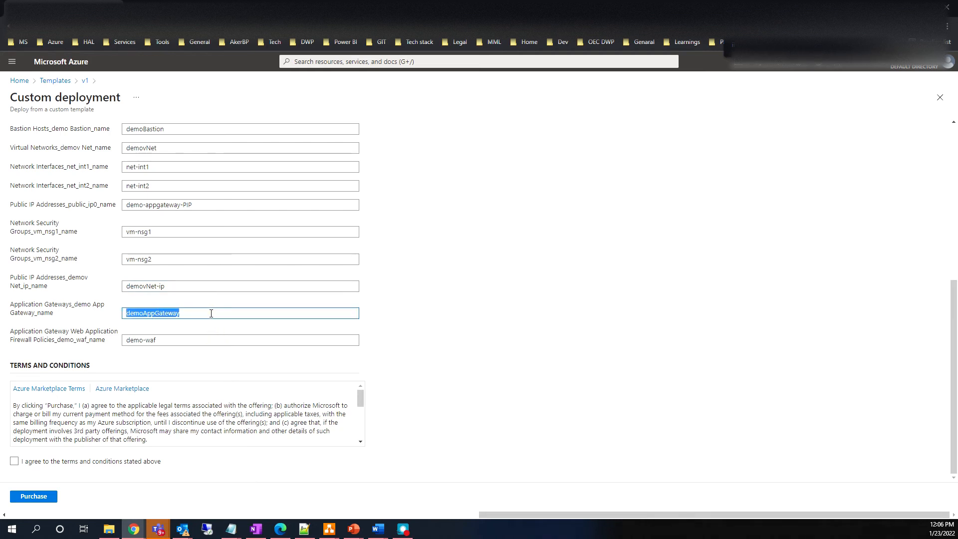
double_click(204, 339)
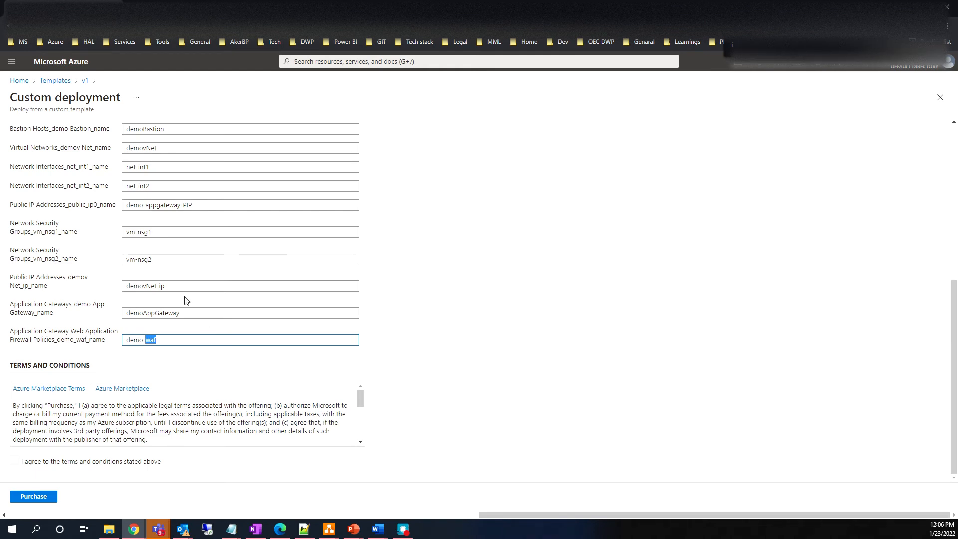
scroll(148, 214, "up", 2)
scroll(148, 213, "down", 2)
Agree to the terms and conditions, purchase the template deployment and open its deployment overview.
left_click(13, 460)
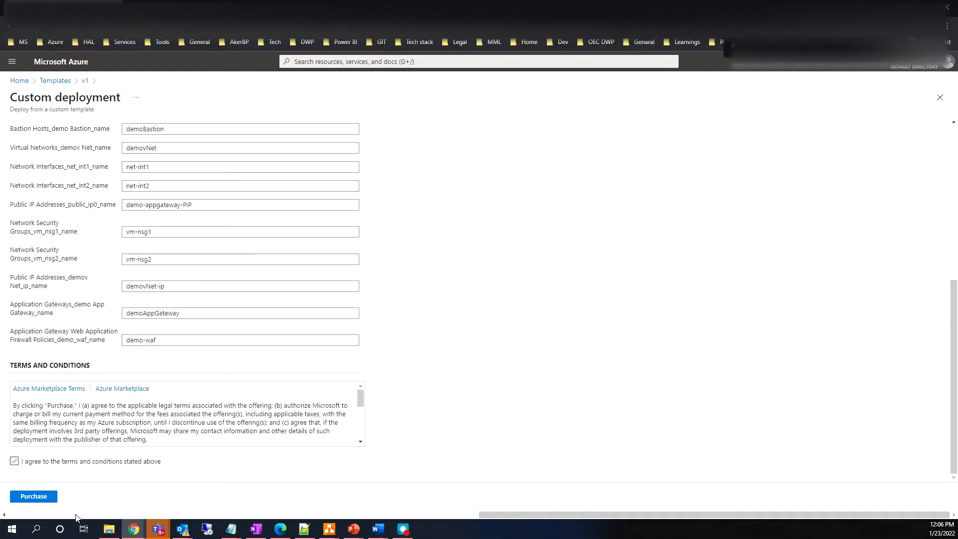
left_click(36, 497)
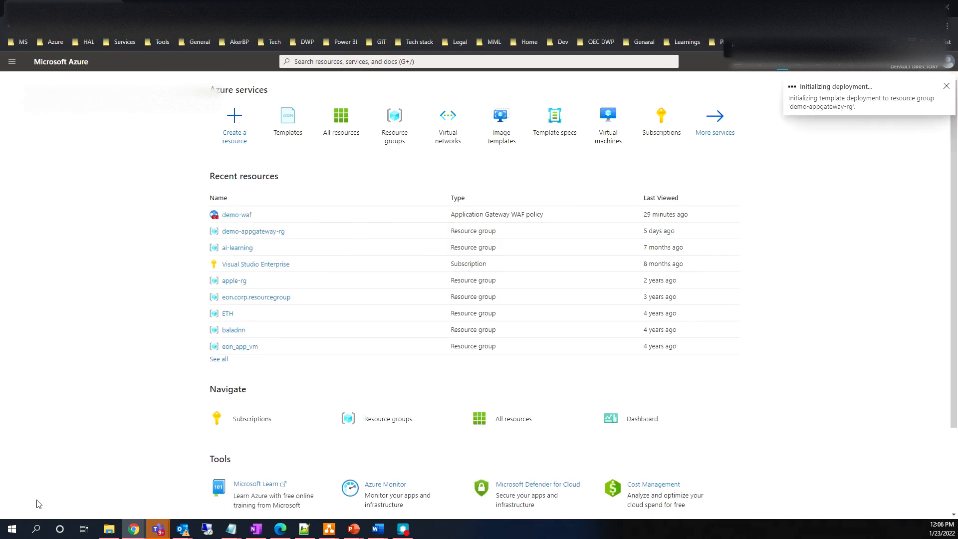
left_click(847, 87)
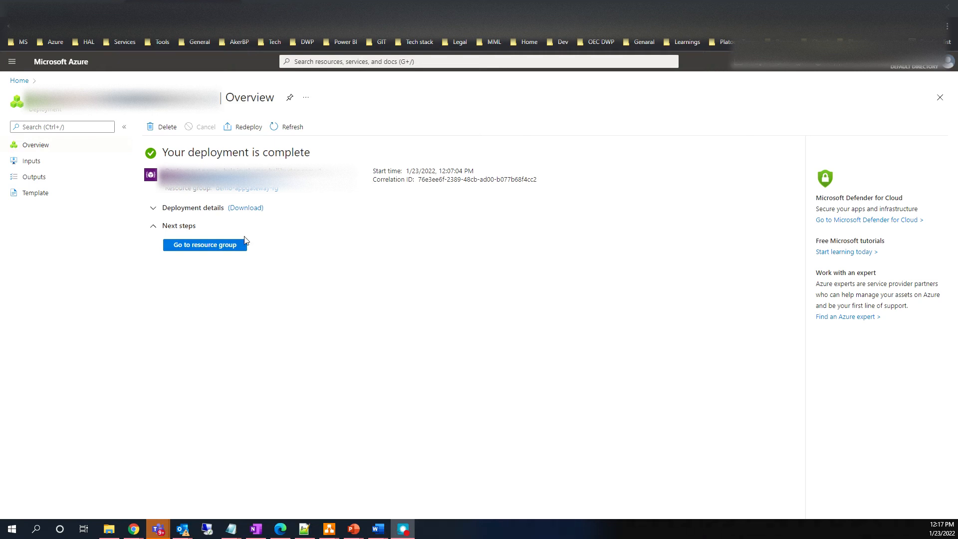
Check the deployment's status and review the deployed resources in the list of all resources.
triple_click(182, 153)
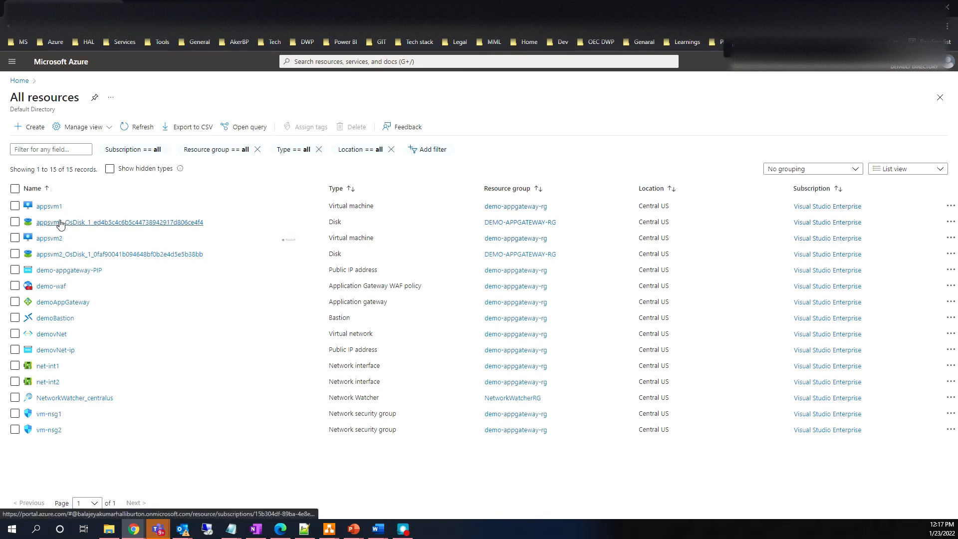
mouse_move(97, 222)
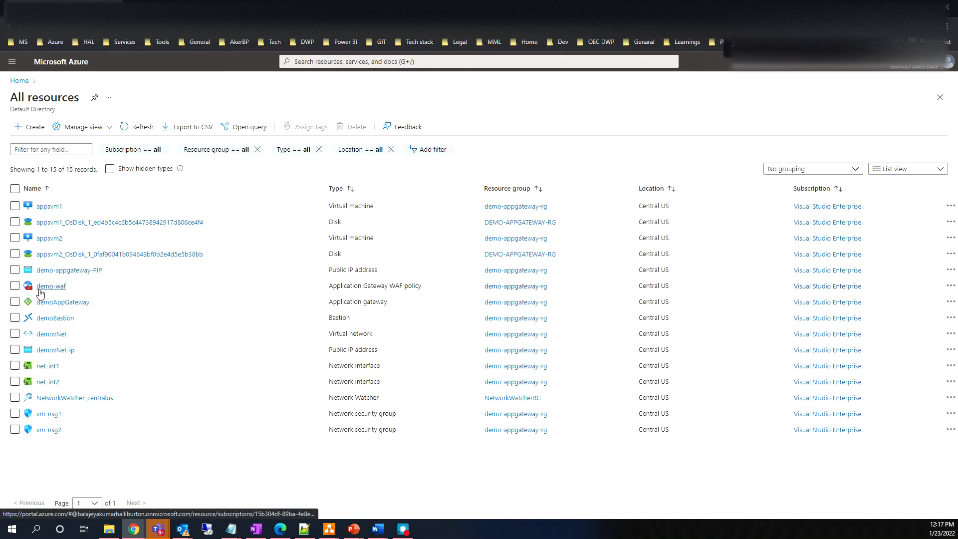
mouse_move(46, 308)
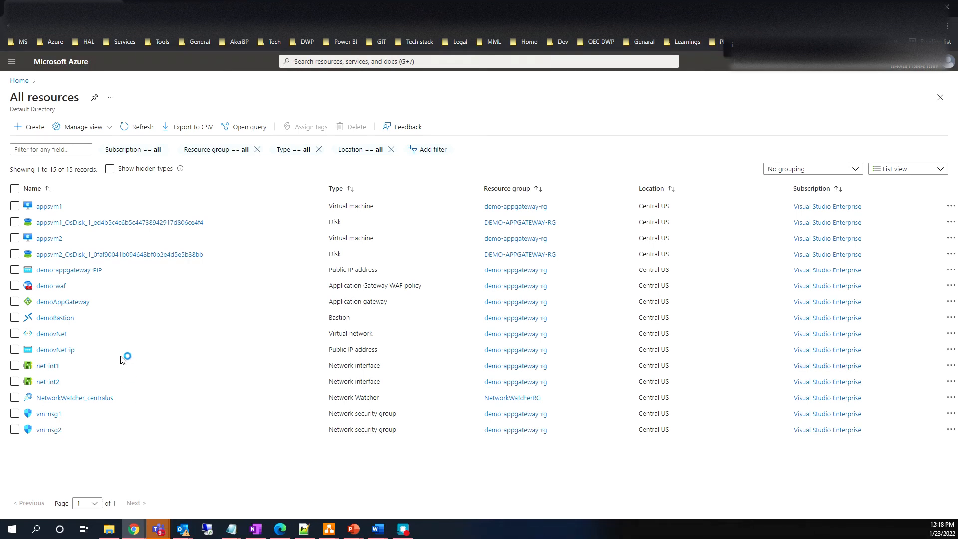
Open the Bastion connection page of the appsvm1 virtual machine.
left_click(50, 207)
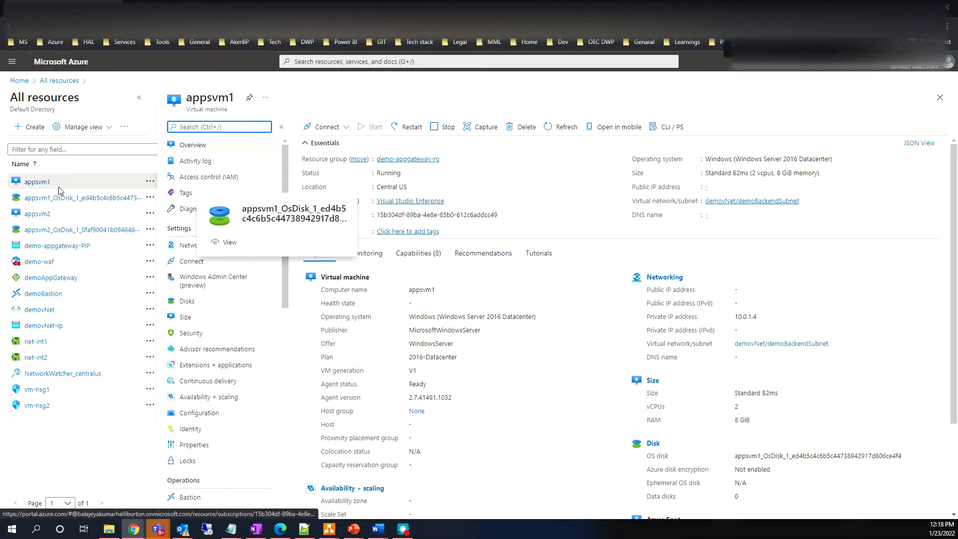
left_click(325, 127)
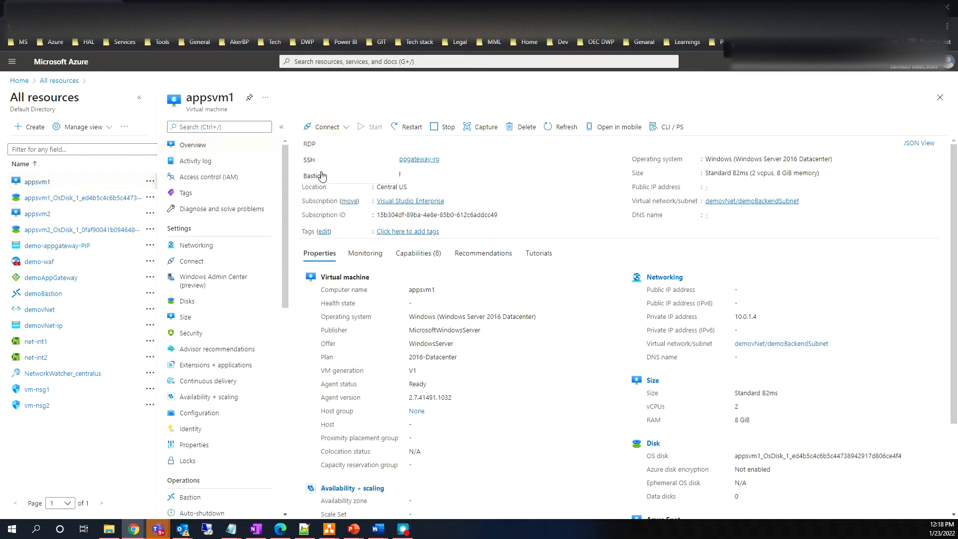
left_click(322, 177)
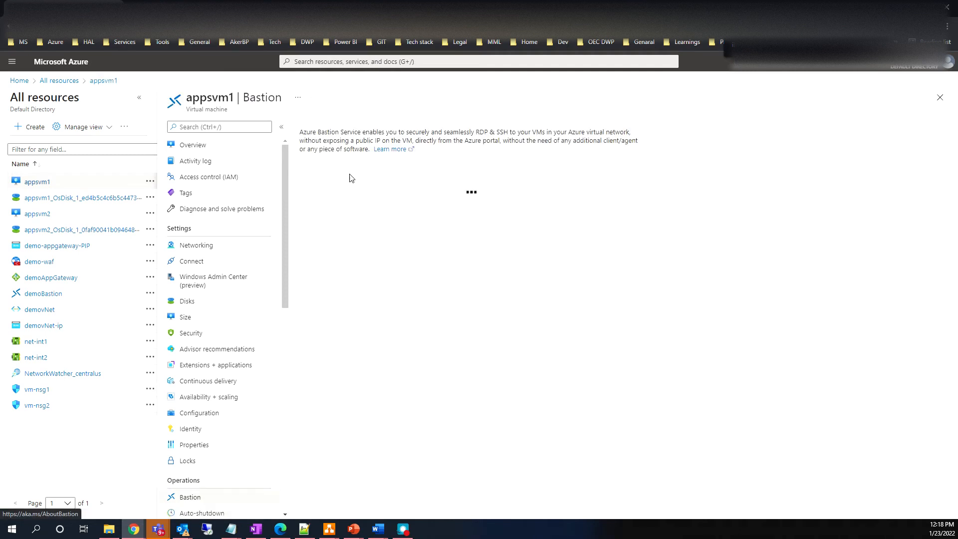
Connect to appsvm1 through Bastion with the VM's username and password, and allow the session to access the clipboard.
left_click(331, 251)
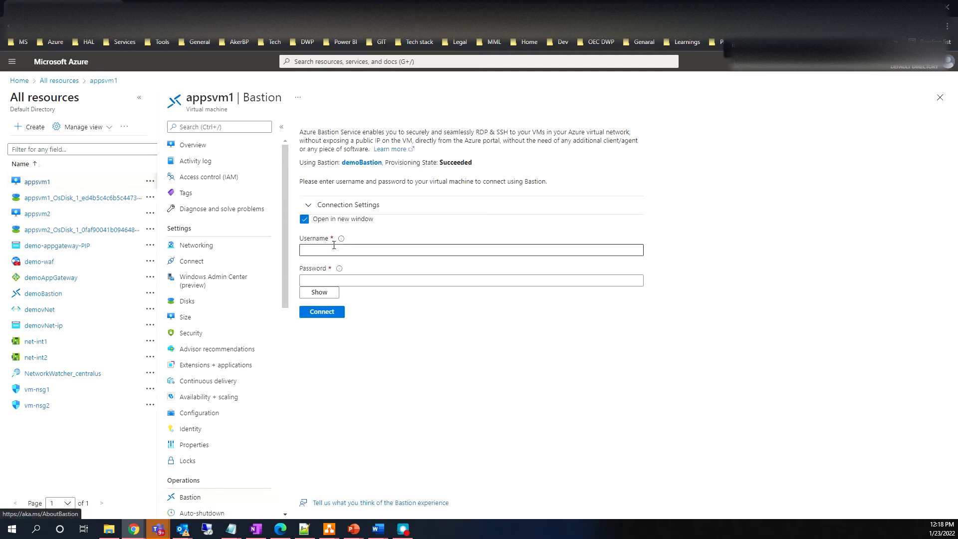
type("balamur")
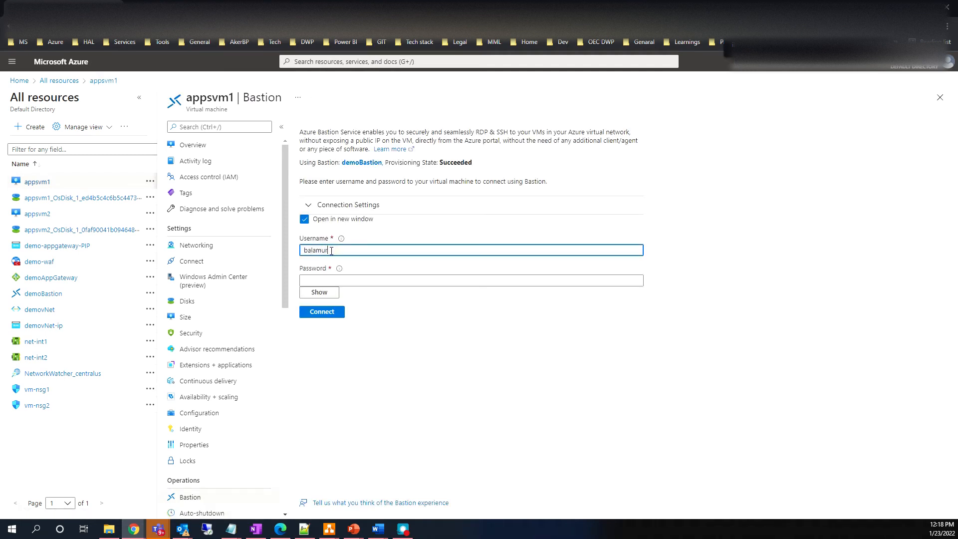
type("ugan")
left_click(348, 283)
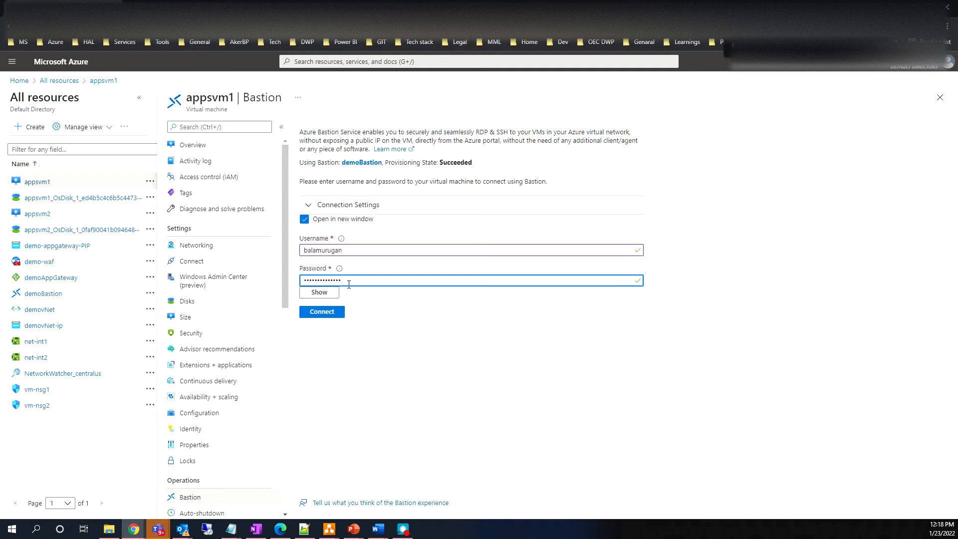
left_click(335, 312)
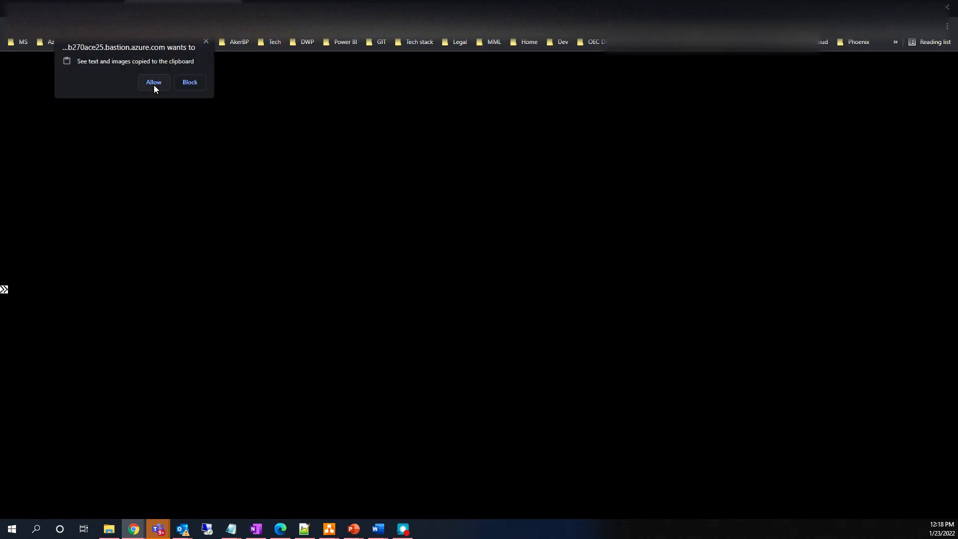
left_click(154, 83)
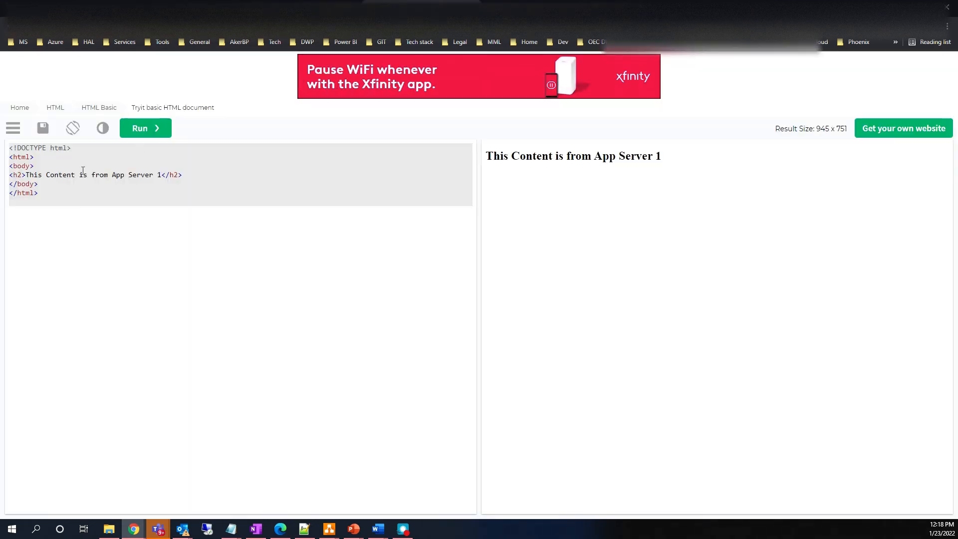
Copy the complete HTML source of the App Server 1 page from the Tryit editor.
right_click(83, 171)
left_click(140, 207)
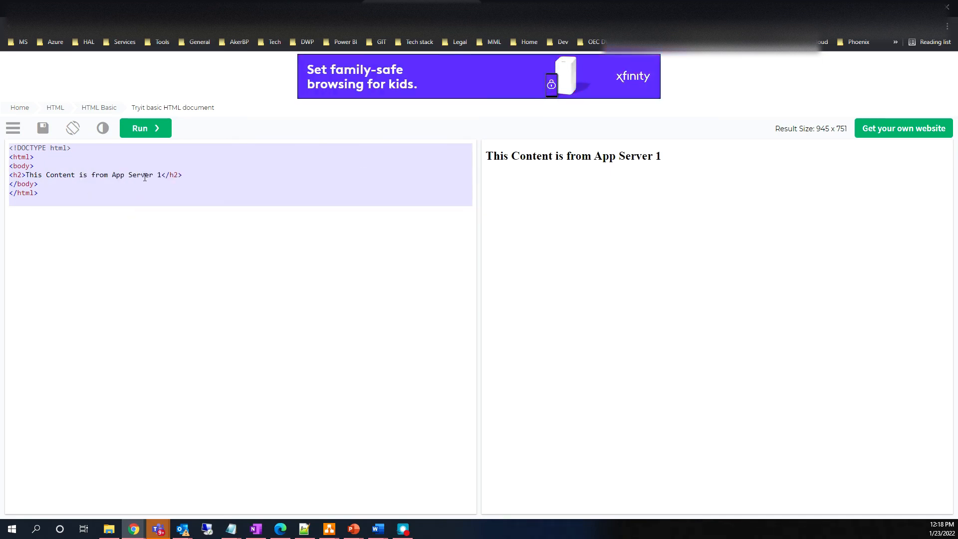
left_click(144, 177)
left_click_drag(96, 199, 12, 153)
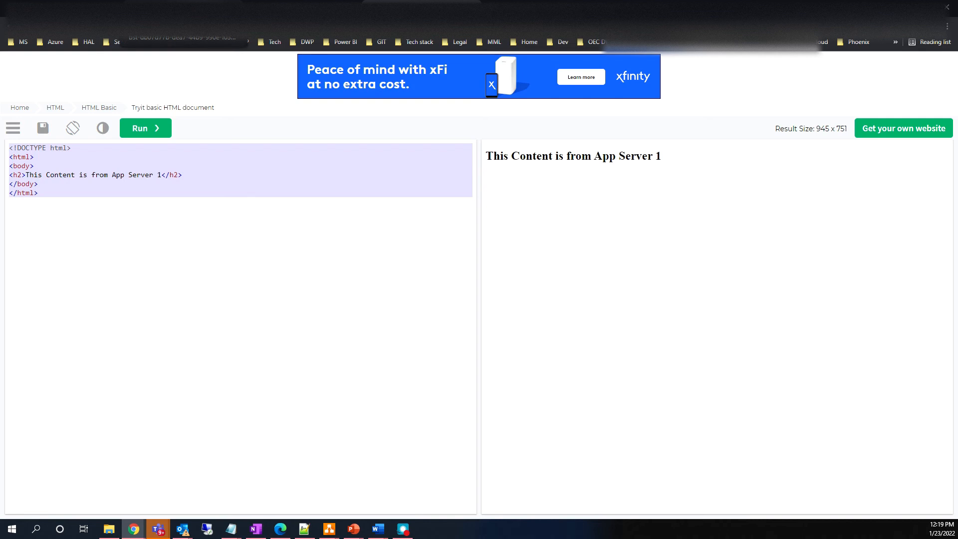
Switch back to the appsvm1 session and open the Default HTML file from C:\inetpub\wwwroot in Notepad.
left_click(189, 8)
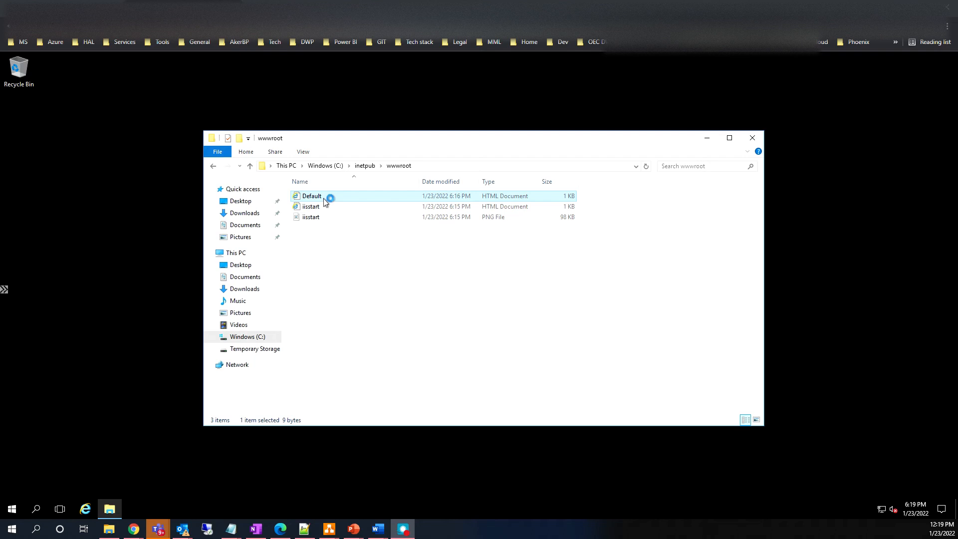
right_click(356, 196)
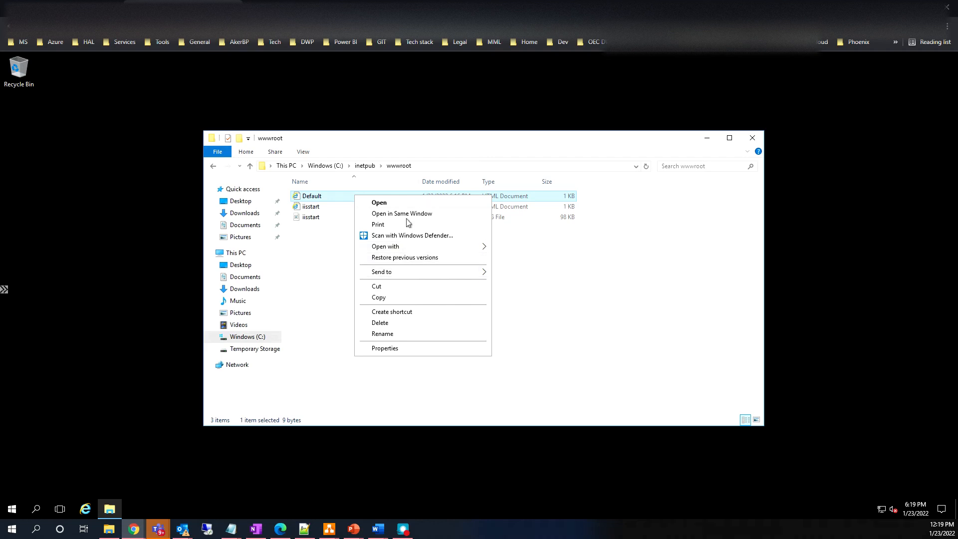
left_click(558, 259)
left_click(41, 509)
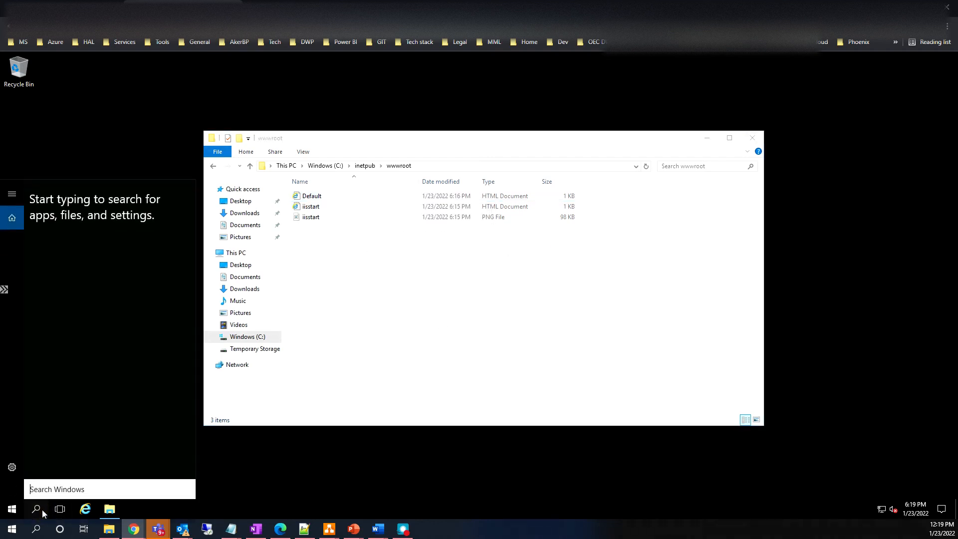
type("n")
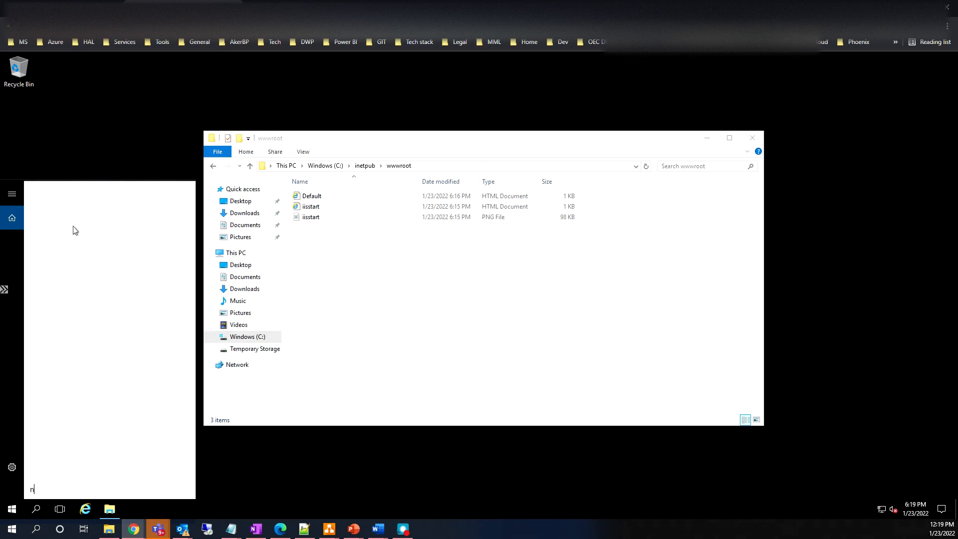
type("ote")
key("Return")
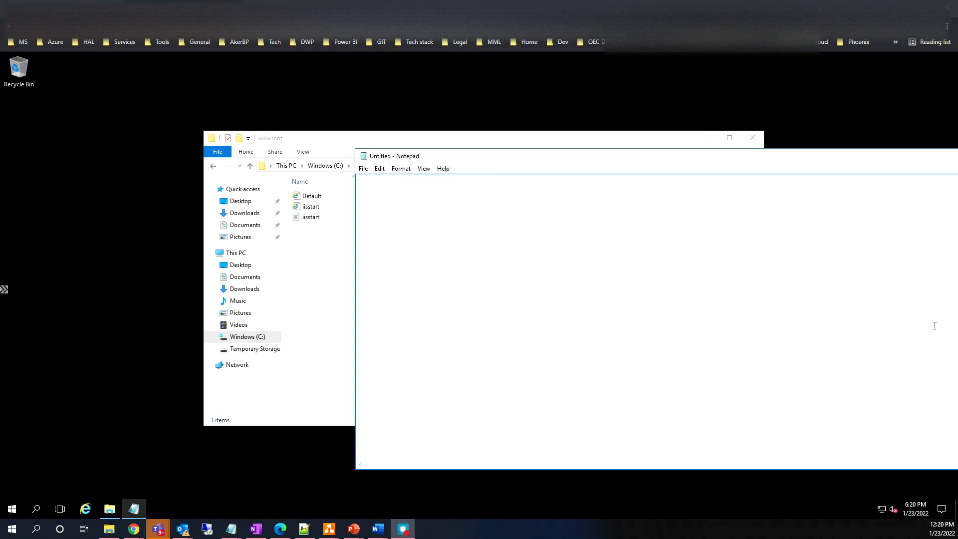
left_click_drag(312, 196, 432, 223)
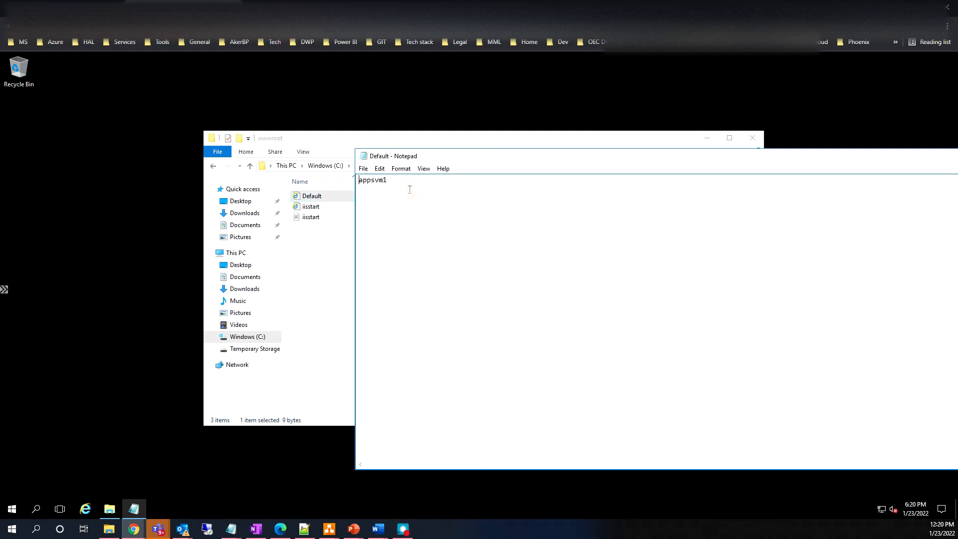
Replace the Default file's text with the HTML page headed "This Content is from App Server 1", save it and close Notepad.
key("ctrl+a")
type("<!DOCTYPE html> <html> <body> <h2>This Content is from App Server 1</h2> </body> </html>")
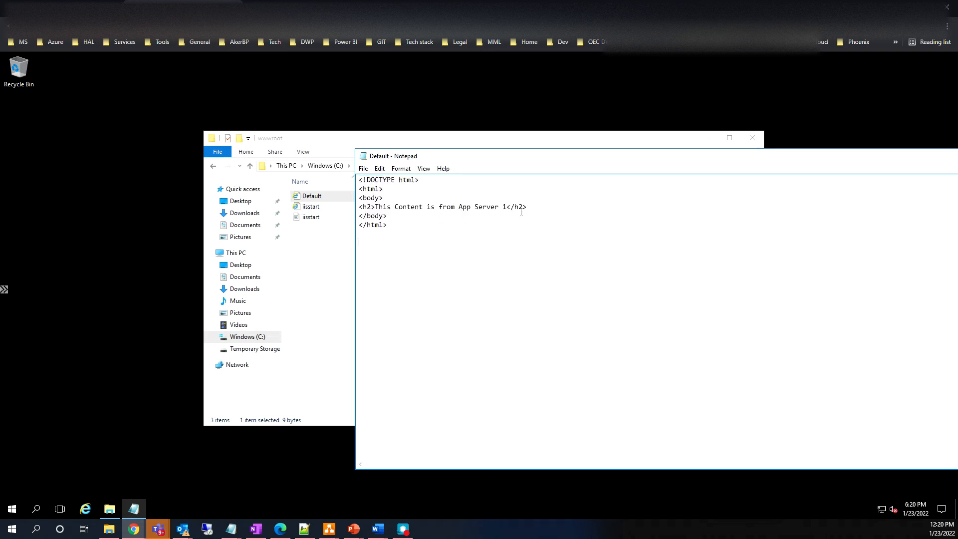
left_click_drag(358, 207, 504, 215)
left_click(566, 214)
left_click(363, 169)
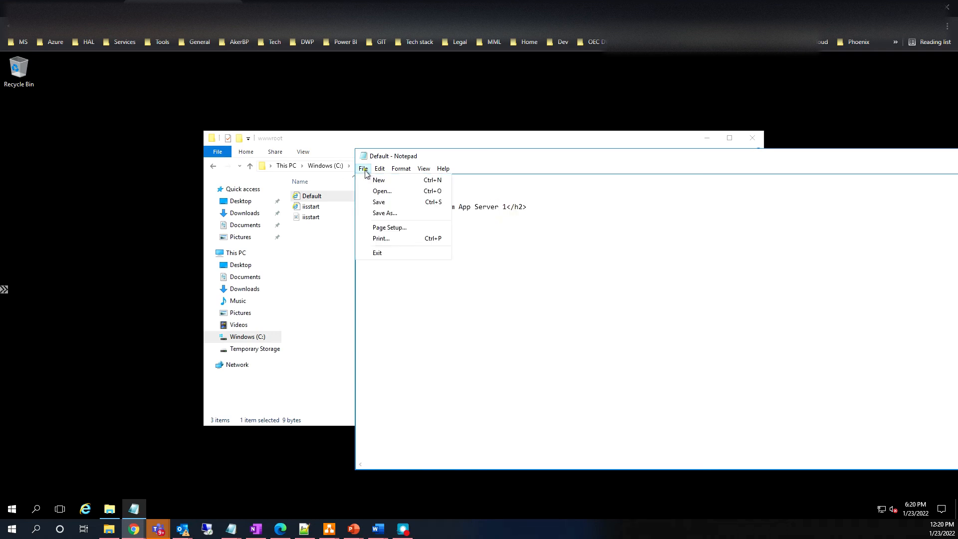
left_click(392, 203)
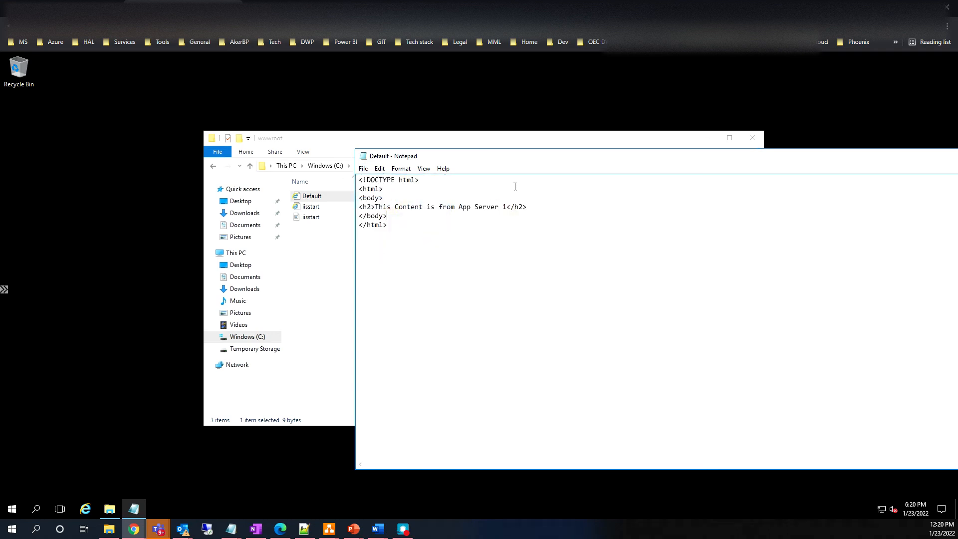
left_click(942, 156)
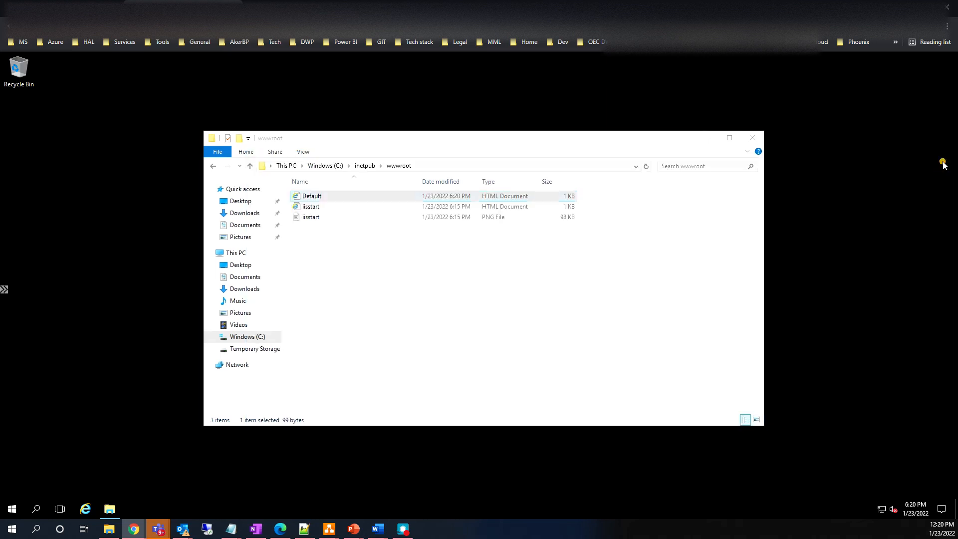
Connect to appsvm2 through Bastion in a new window, entering the VM's username and password.
left_click(68, 7)
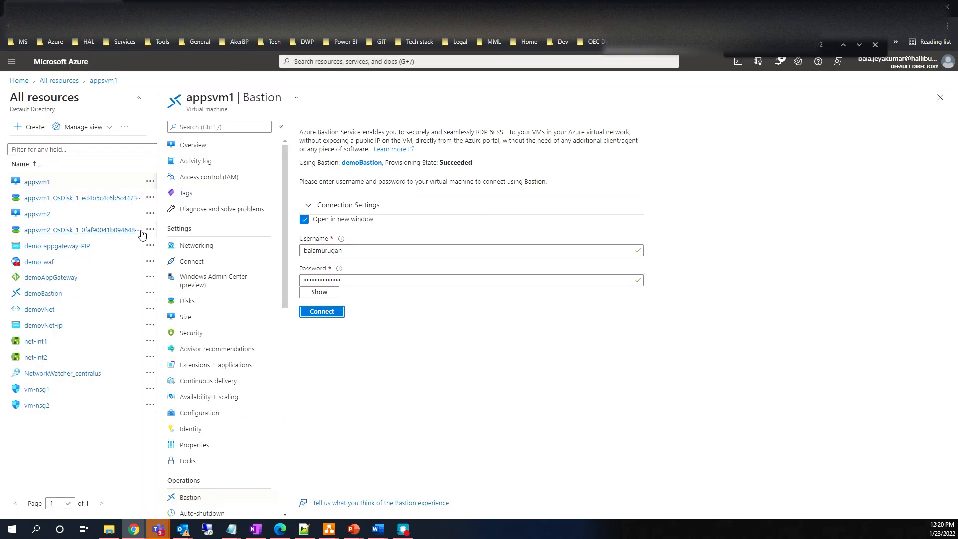
left_click(37, 214)
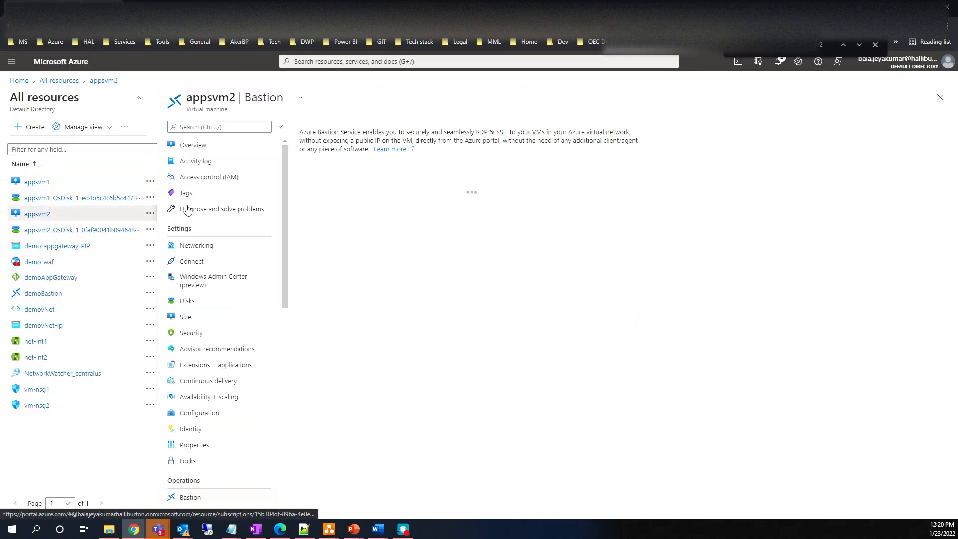
left_click(304, 219)
left_click(316, 250)
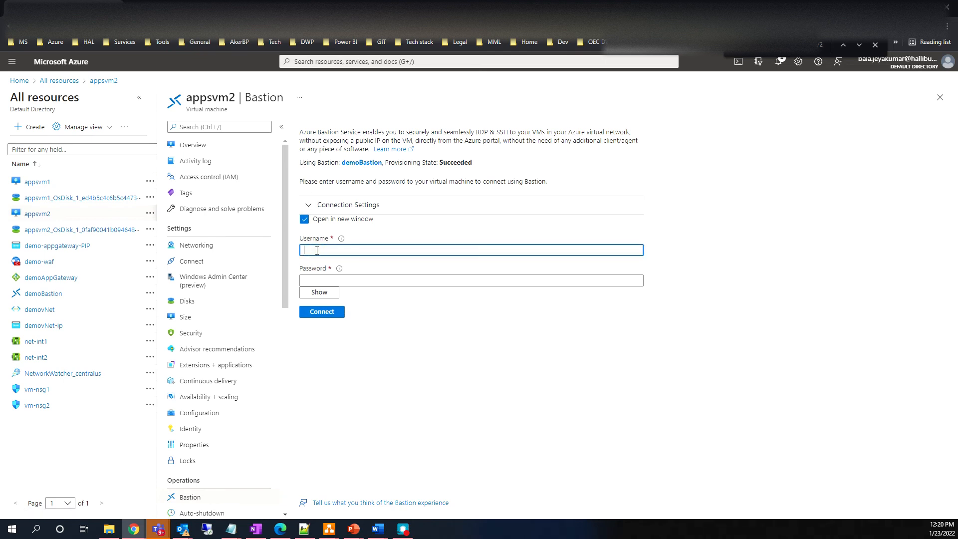
type("balamurugan")
left_click(346, 280)
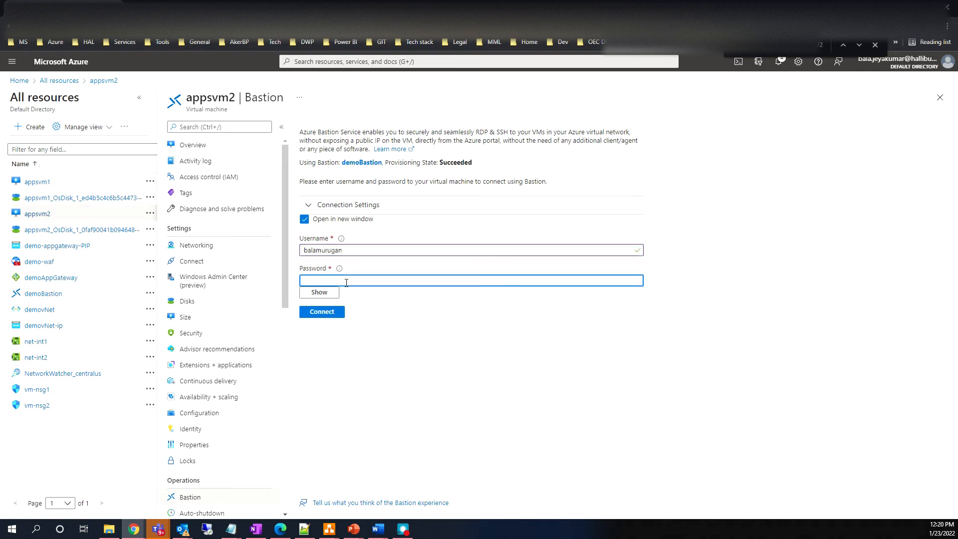
type("••••••")
left_click(327, 313)
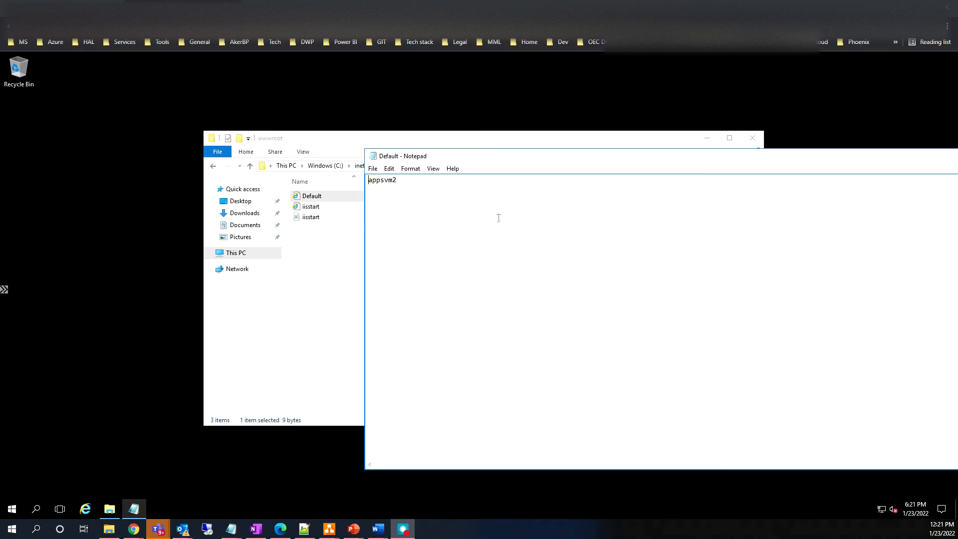
Replace the text of appsvm2's Default file with the HTML source copied from the Tryit editor.
key("ctrl+a")
key("Delete")
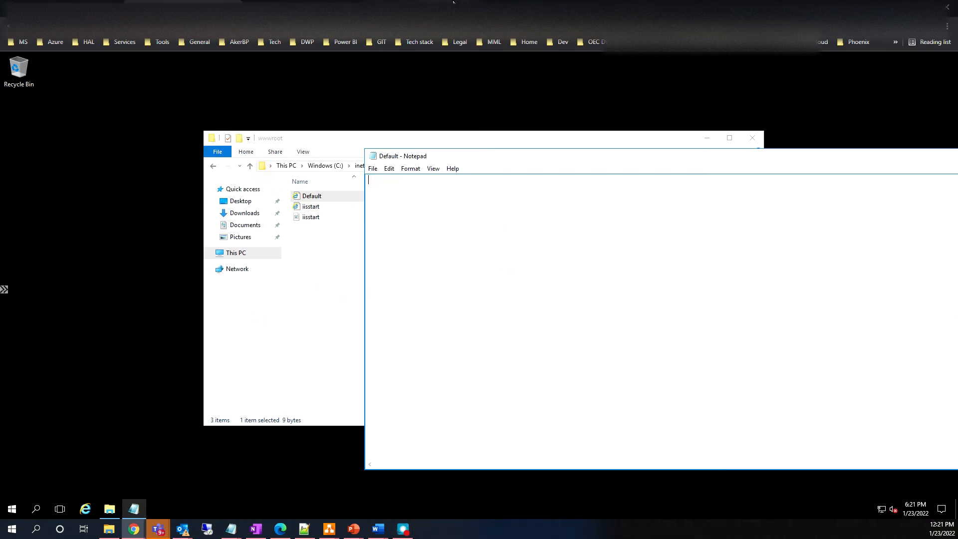
left_click(508, 3)
right_click(125, 176)
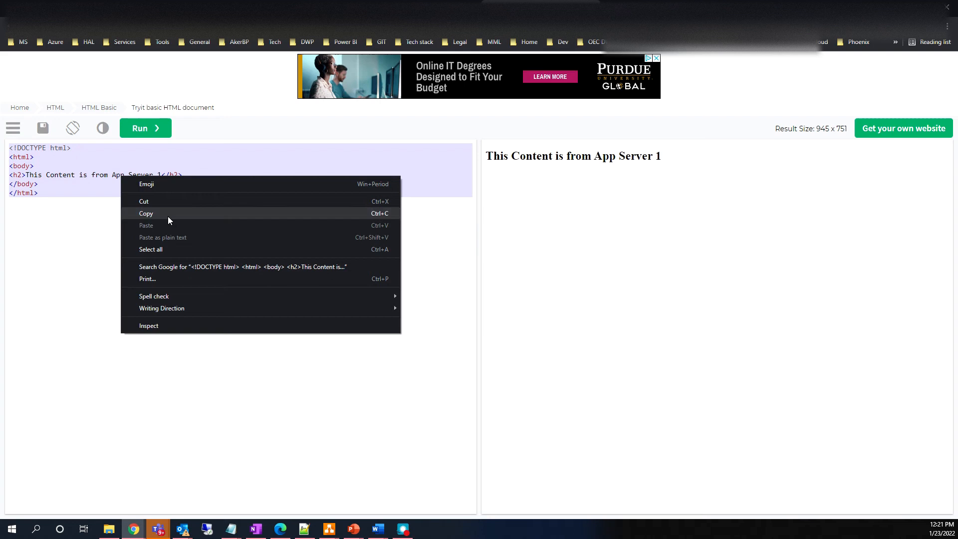
left_click(169, 220)
left_click(182, 3)
key("ctrl+v")
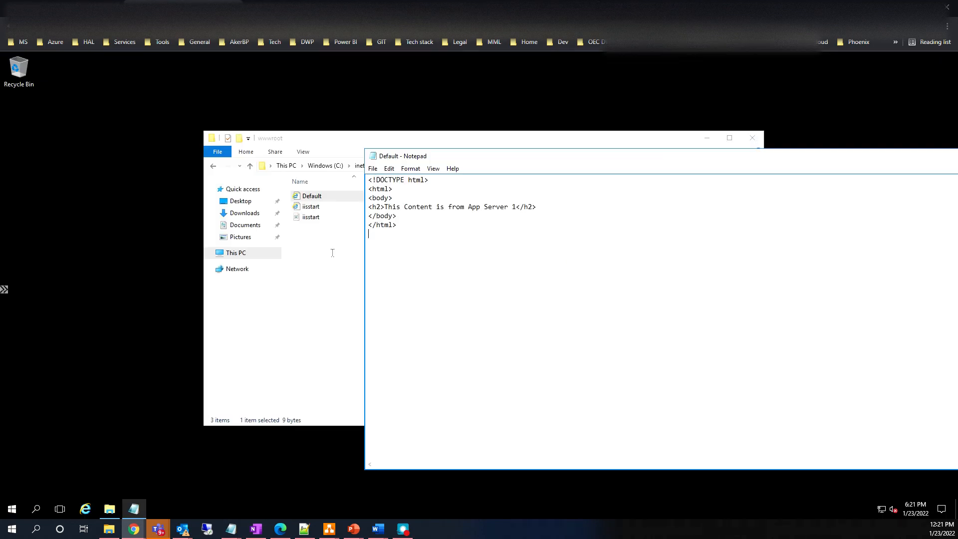
Change the heading in appsvm2's Default file to "This Content is from App Server 2" and save the file.
double_click(514, 206)
type("2")
left_click(372, 169)
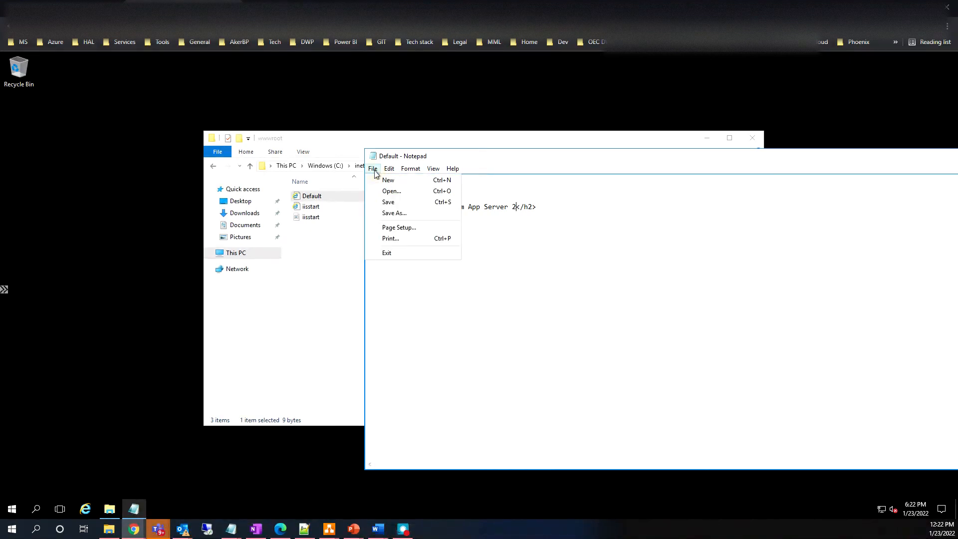
left_click(389, 202)
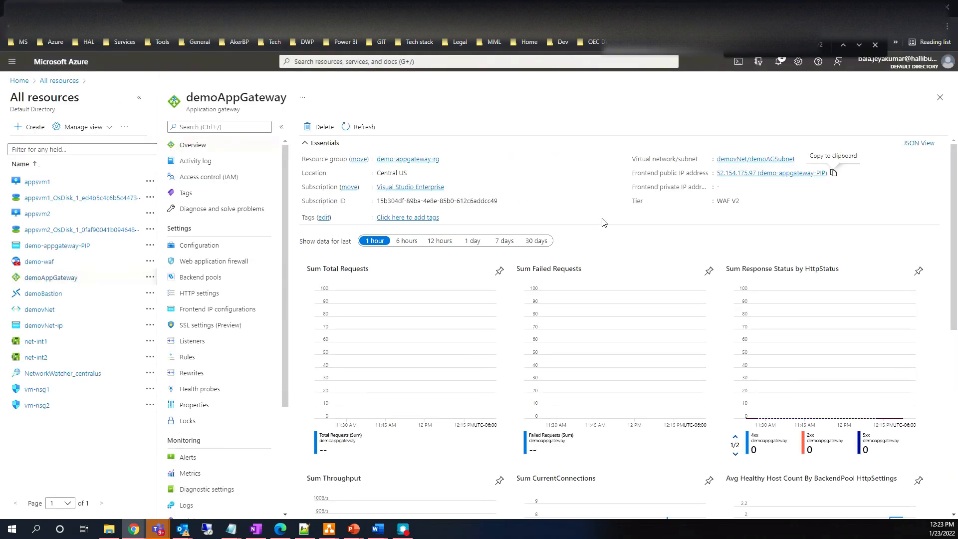
double_click(238, 97)
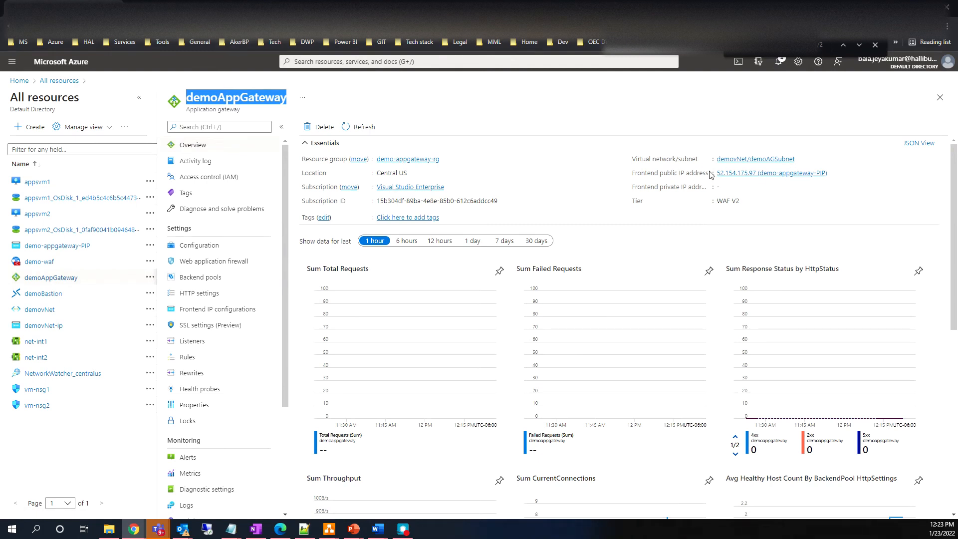
key("ctrl+shift+n")
key("ctrl+v")
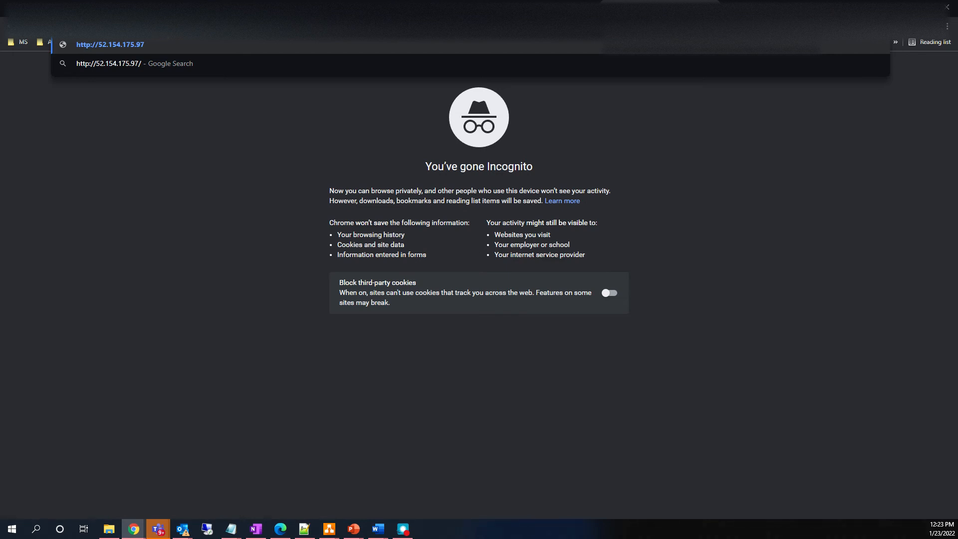
key("Return")
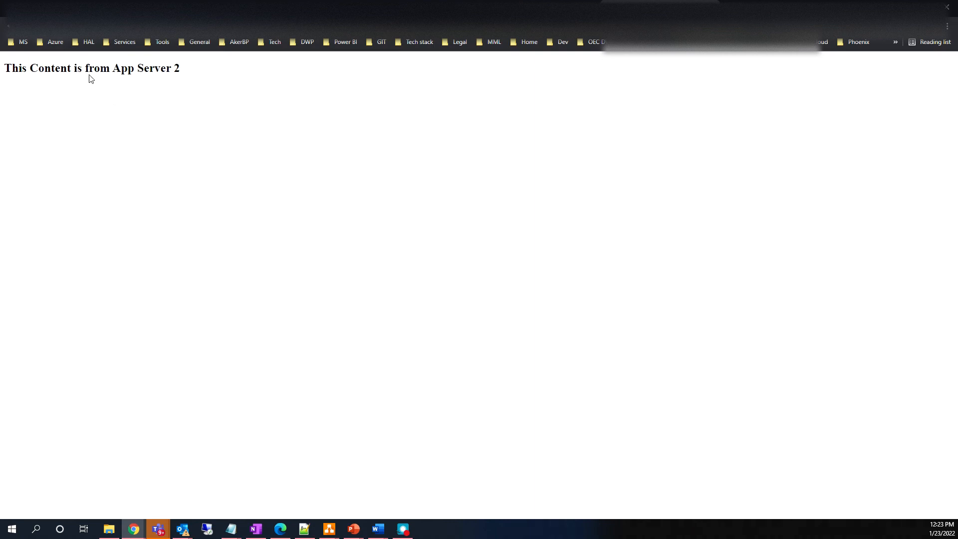
Reload the gateway page repeatedly and check which app server delivers the content each time.
double_click(176, 67)
key("F5")
double_click(177, 68)
key("F5")
key("F5")
key("F5")
key("F5")
key("F5")
double_click(184, 70)
double_click(178, 69)
double_click(181, 69)
key("F5")
key("F5")
key("F5")
key("F5")
key("F5")
Return to demoAppGateway in the Azure portal, open demoBackendPool and list the target types available for its first target.
key("ctrl+Tab")
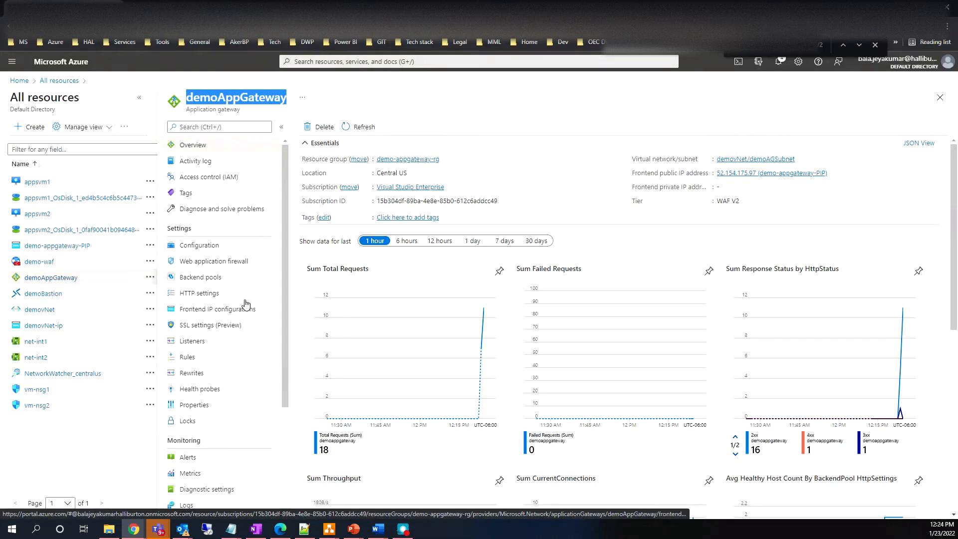
left_click(209, 283)
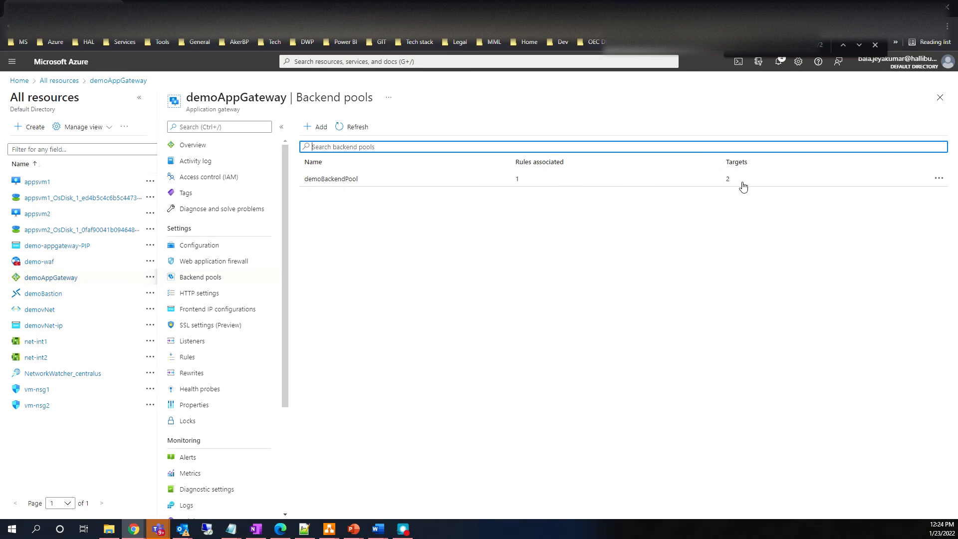
left_click(360, 180)
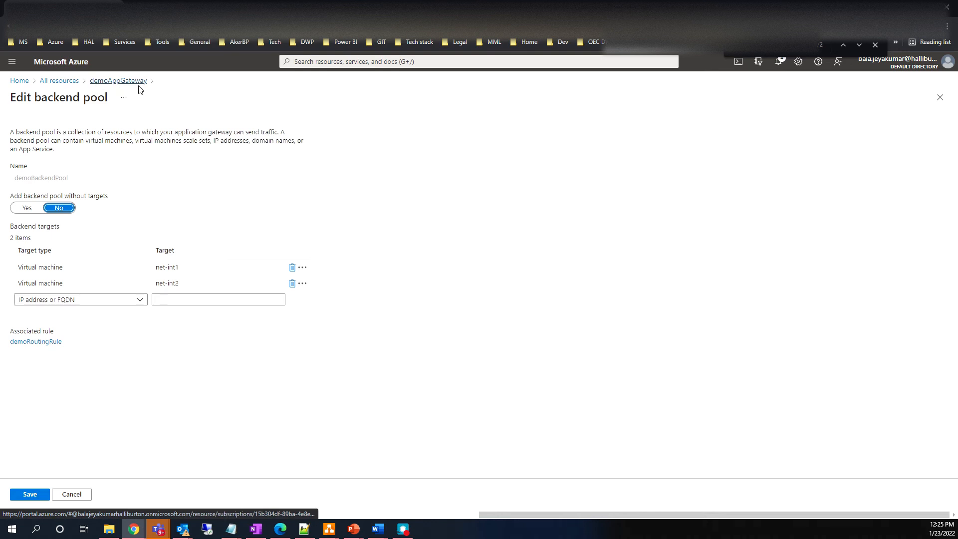
left_click_drag(16, 97, 86, 101)
left_click(53, 268)
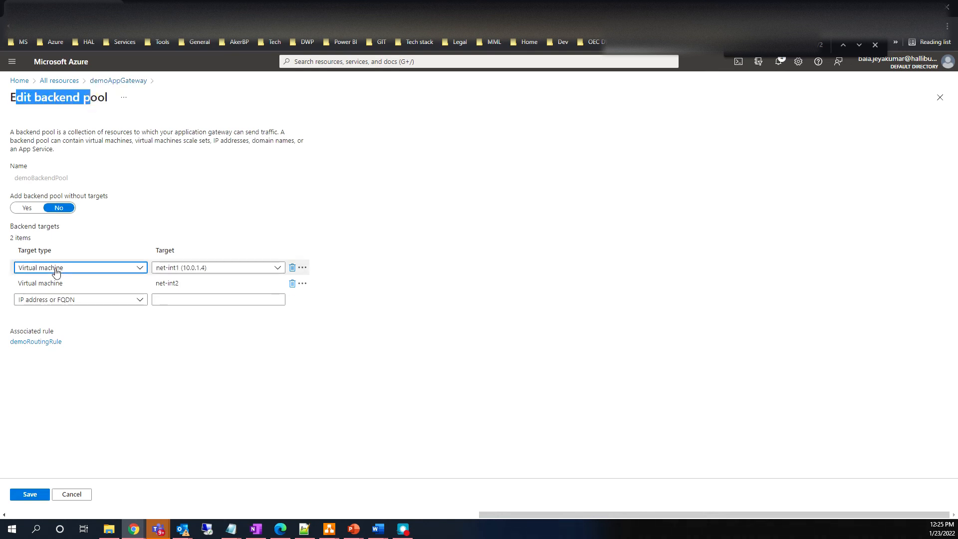
left_click(55, 269)
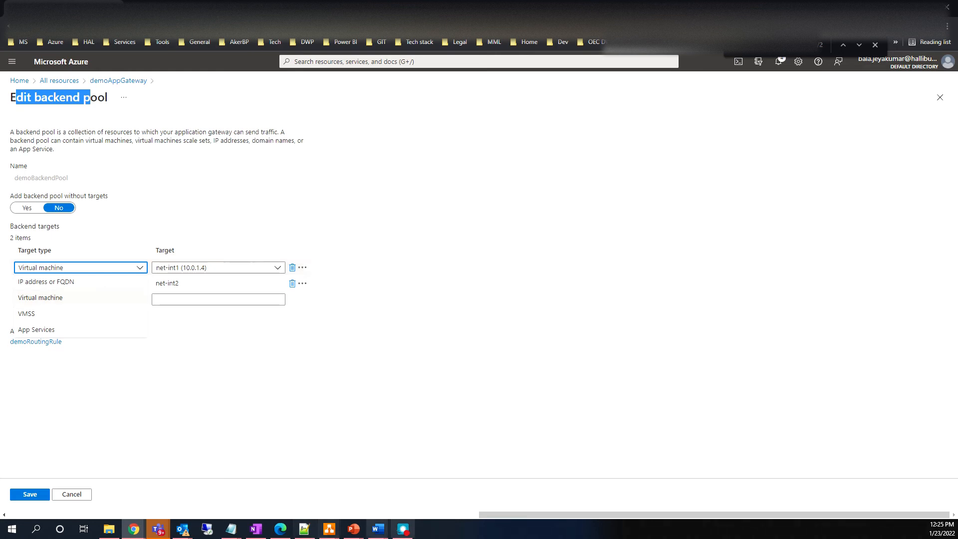
Switch to the Azure App Gateway diagram and examine the backend resource types in its App Tier.
left_click(353, 529)
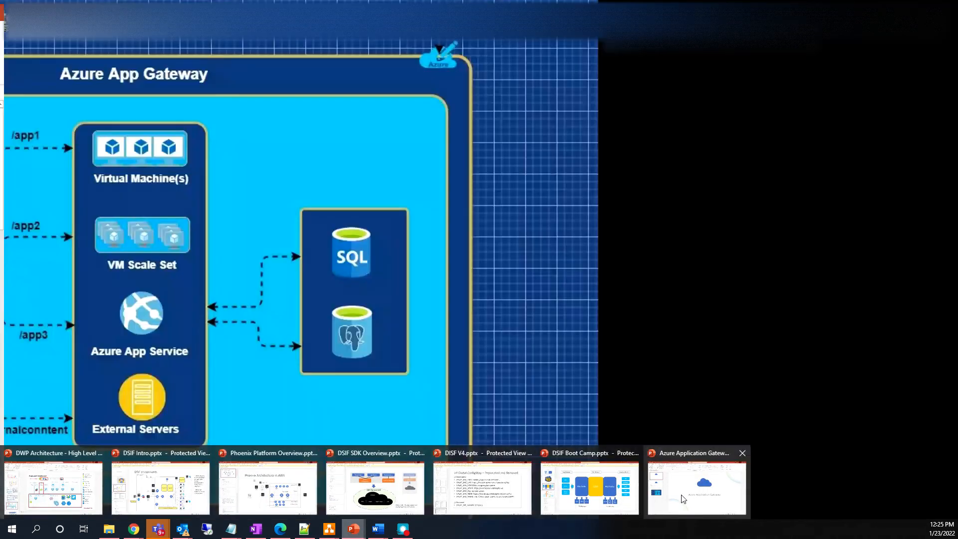
left_click(682, 499)
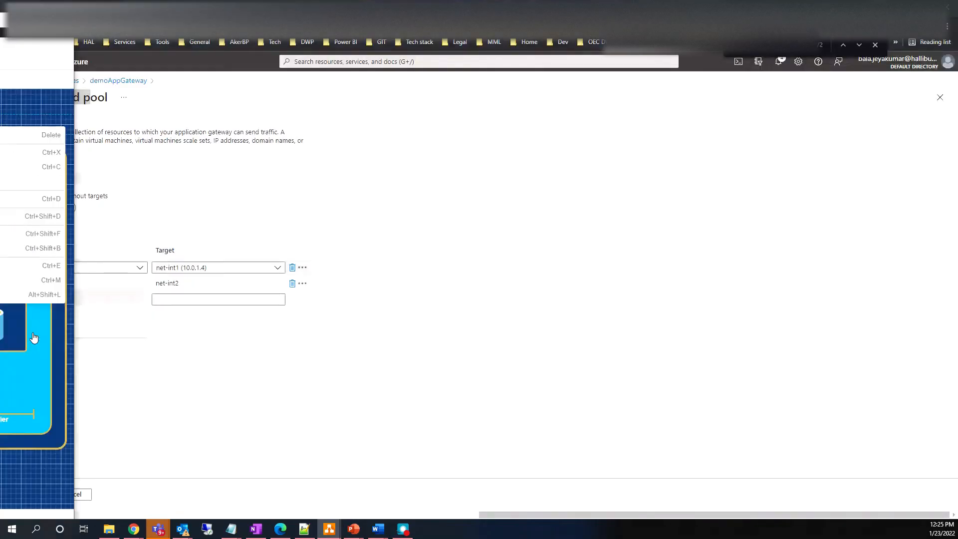
key("Escape")
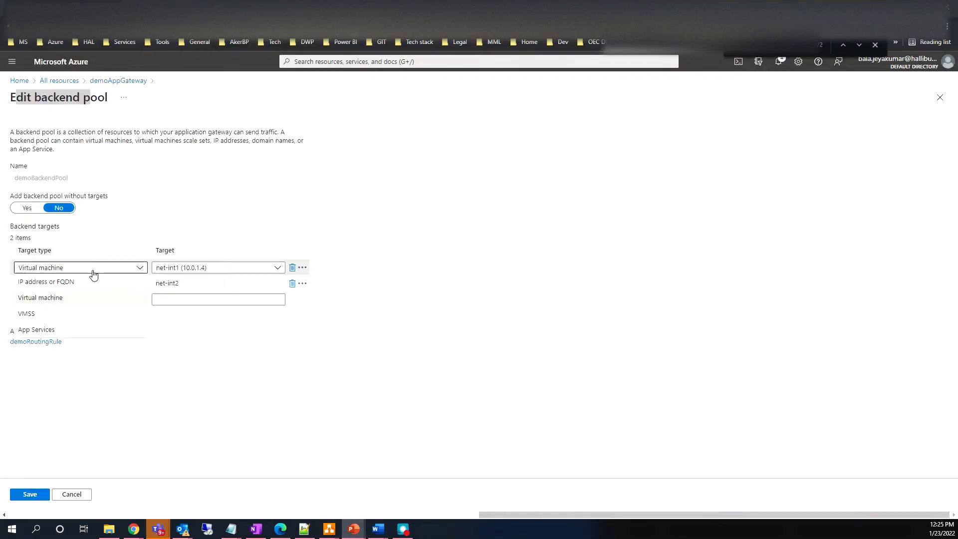
Return to demoBackendPool and list the network interfaces available for its second virtual machine target.
left_click(103, 283)
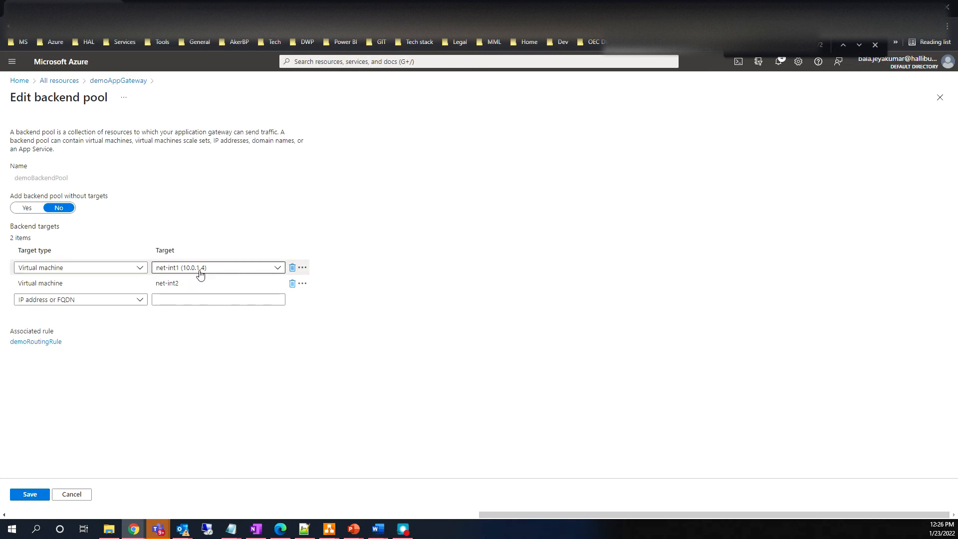
left_click(198, 299)
left_click(199, 299)
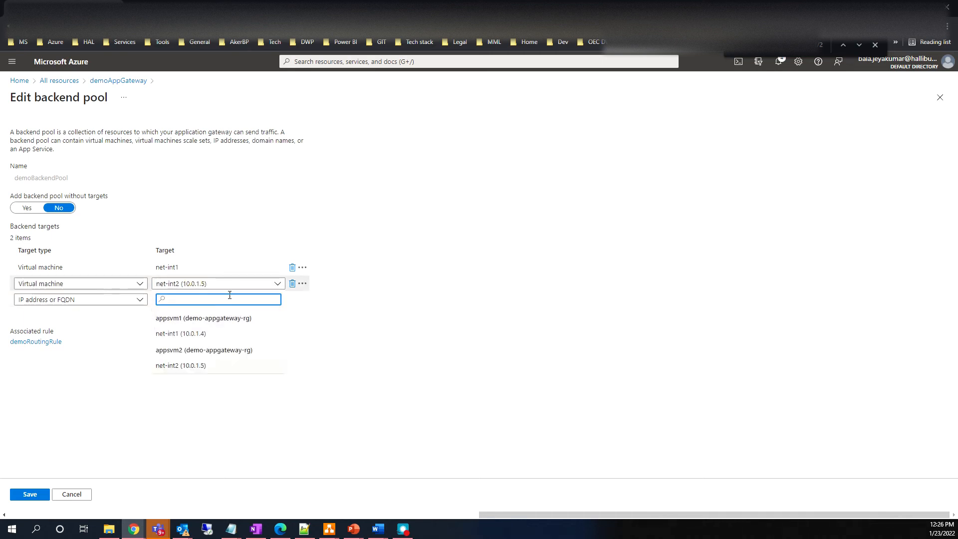
Duplicate the portal tab and check the private IP addresses of appsvm1 and appsvm2 there.
right_click(82, 40)
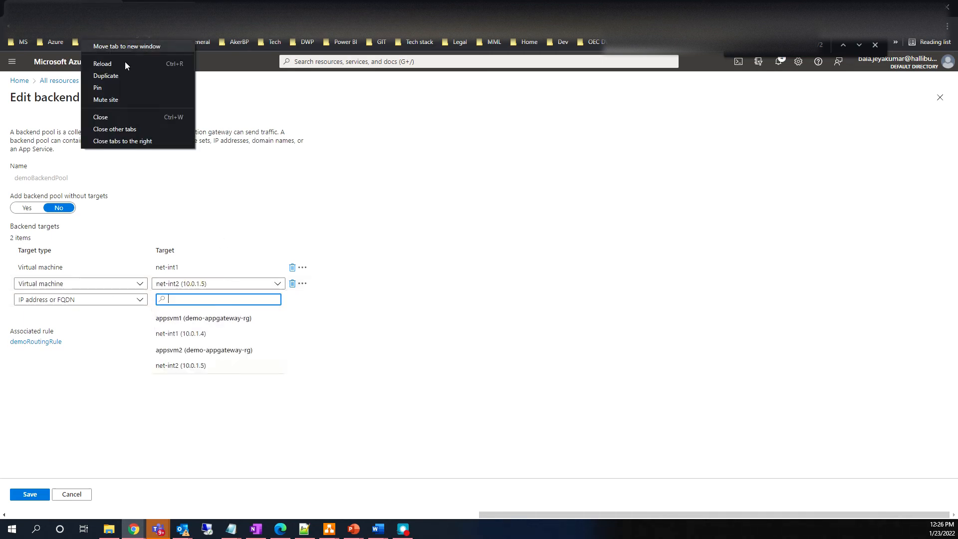
left_click(113, 75)
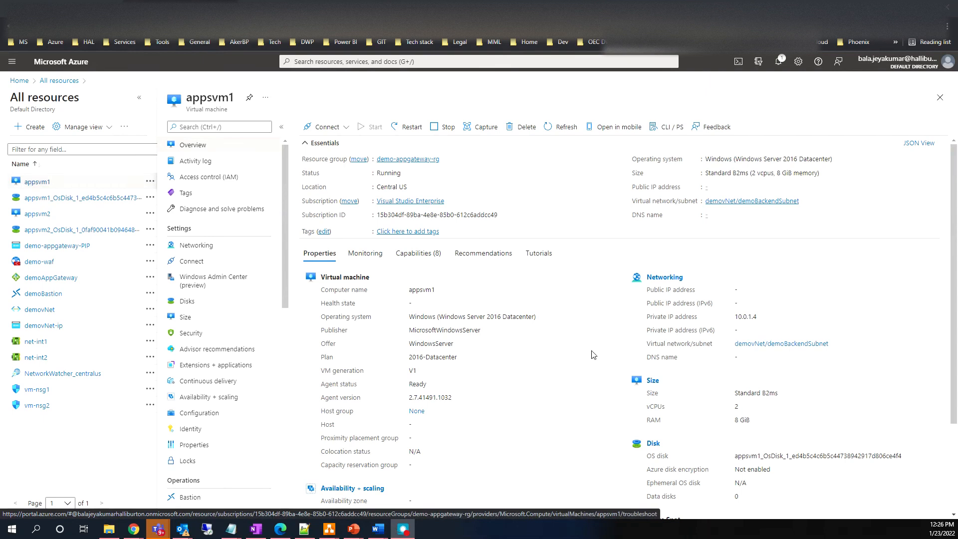
double_click(740, 319)
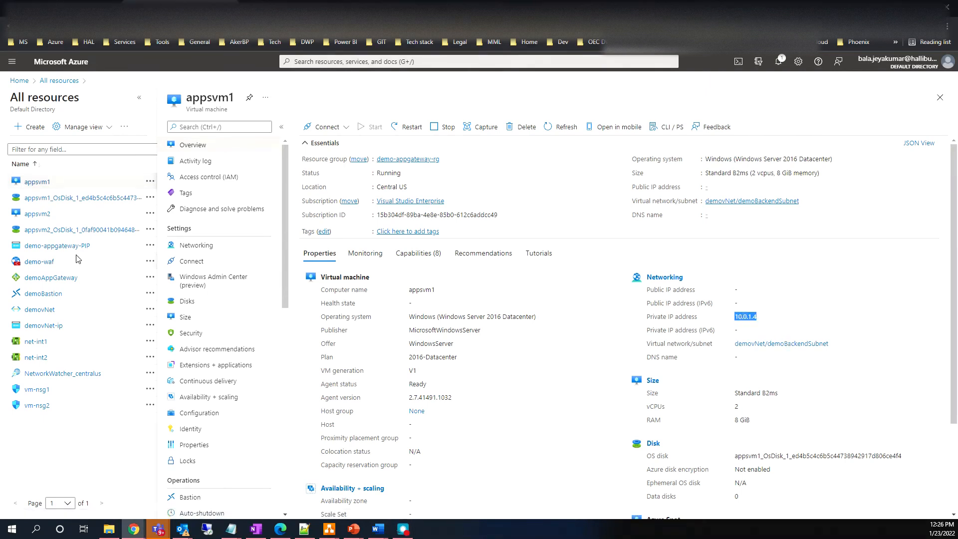
left_click(38, 213)
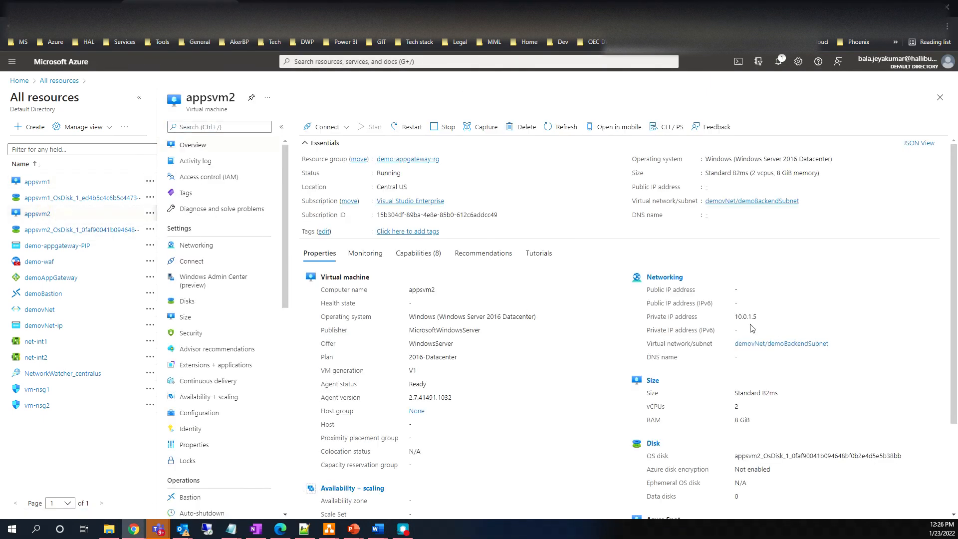
double_click(742, 318)
left_click(741, 318)
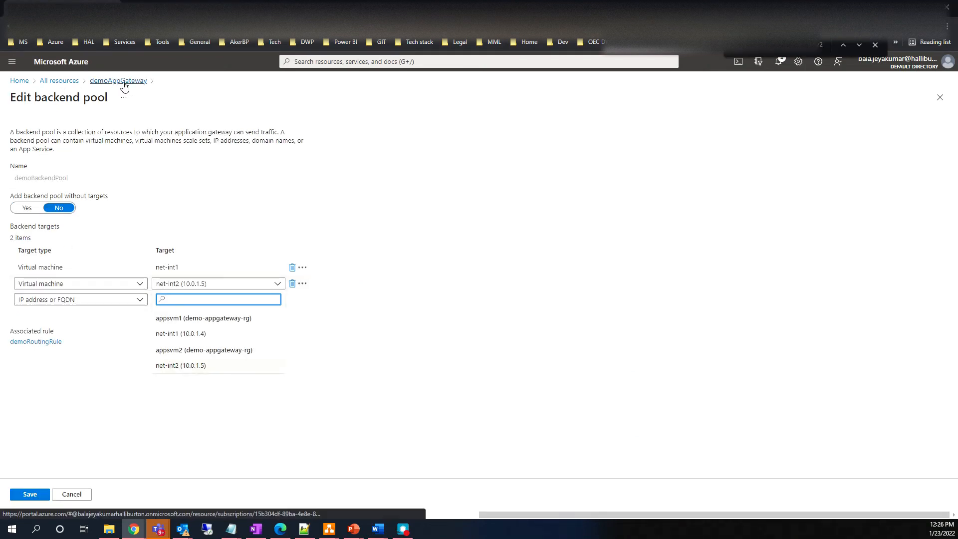
Close the target list in demoBackendPool and select the Backend Pools component in the Azure App Gateway diagram.
left_click(426, 234)
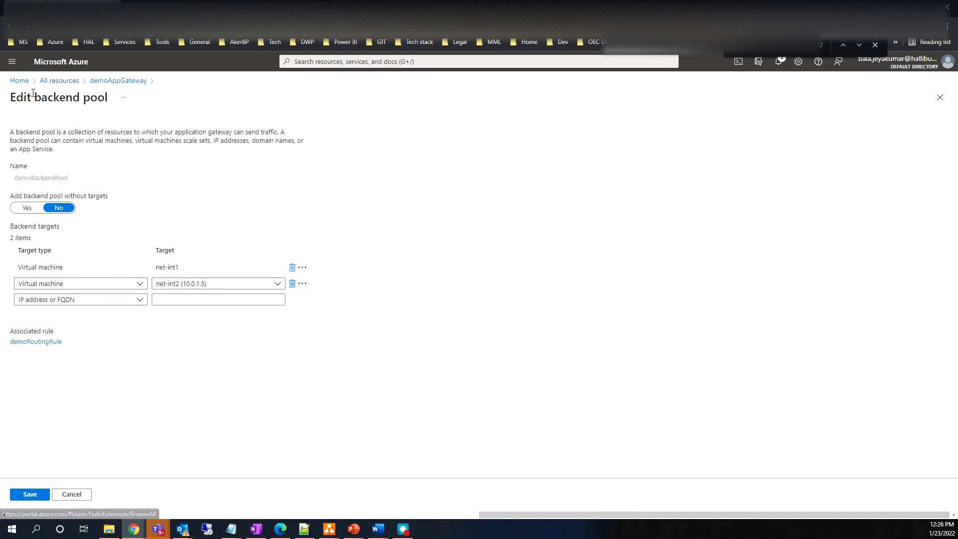
key("alt+Tab")
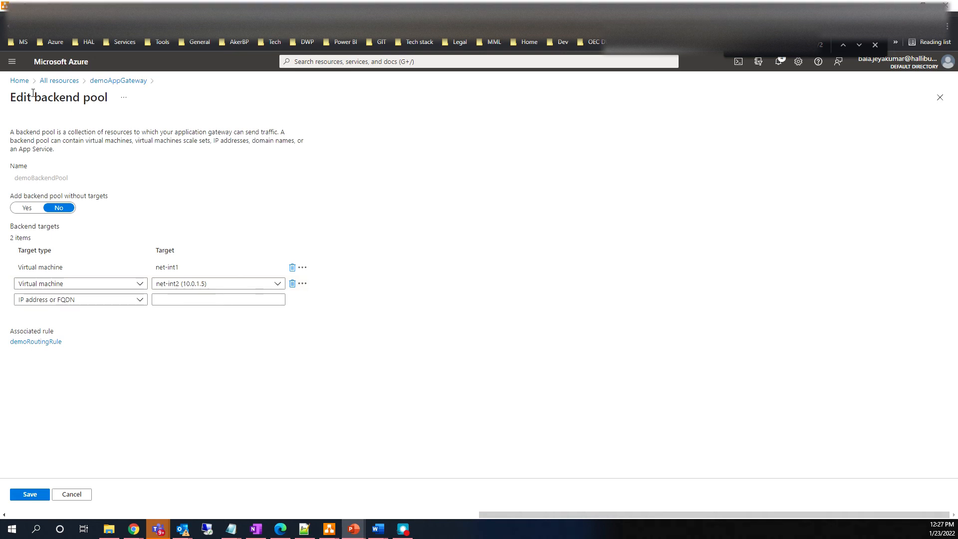
key("alt+Tab")
left_click(414, 303)
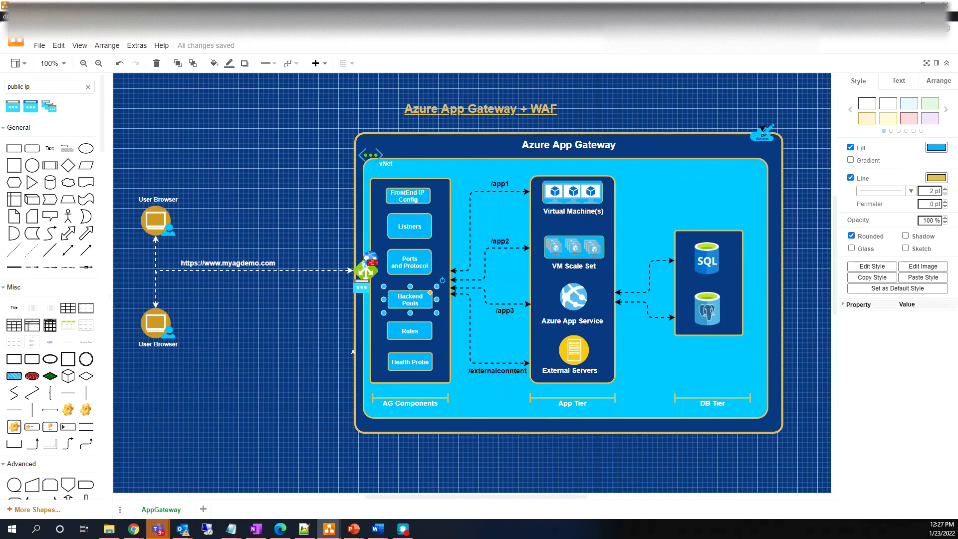
Go back to the portal, leave the backend pool and open the HTTP settings of demoAppGateway.
key("alt+Tab")
left_click(63, 84)
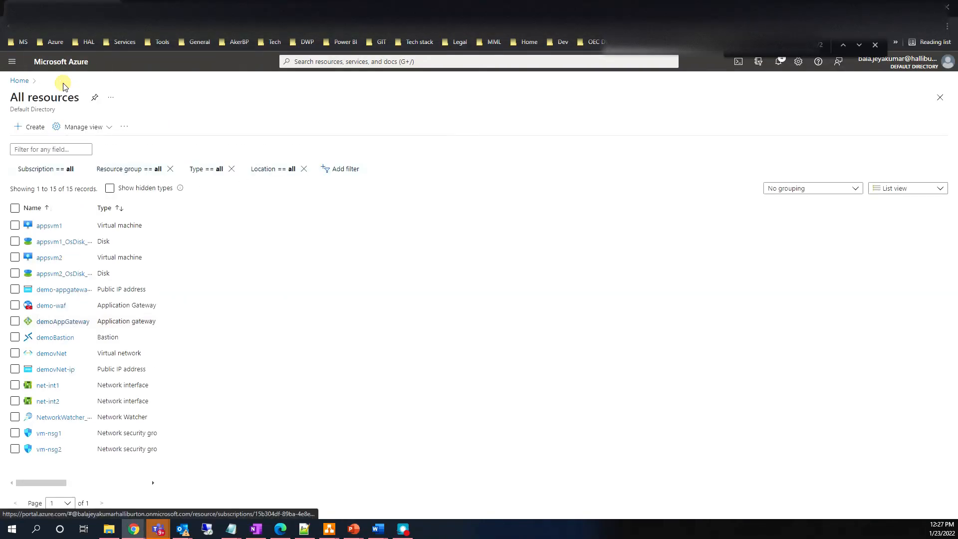
left_click(67, 301)
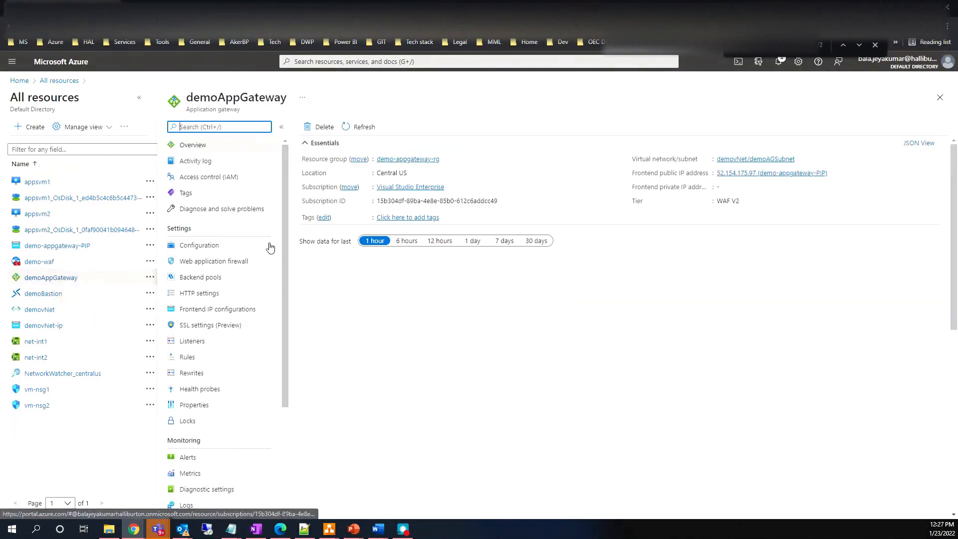
left_click(210, 294)
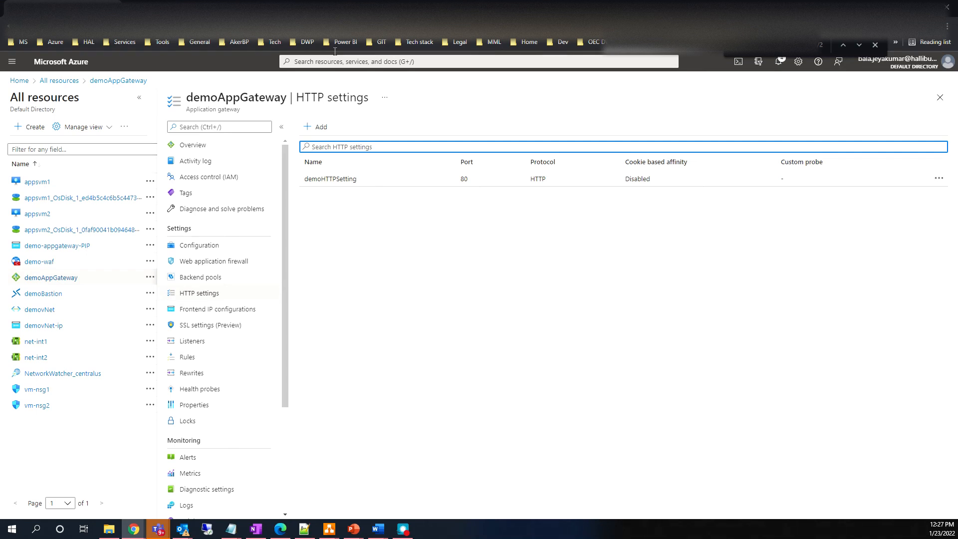
Check the port of demoHTTPSetting in demoAppGateway's HTTP settings and look over the backend pools list.
left_click(295, 6)
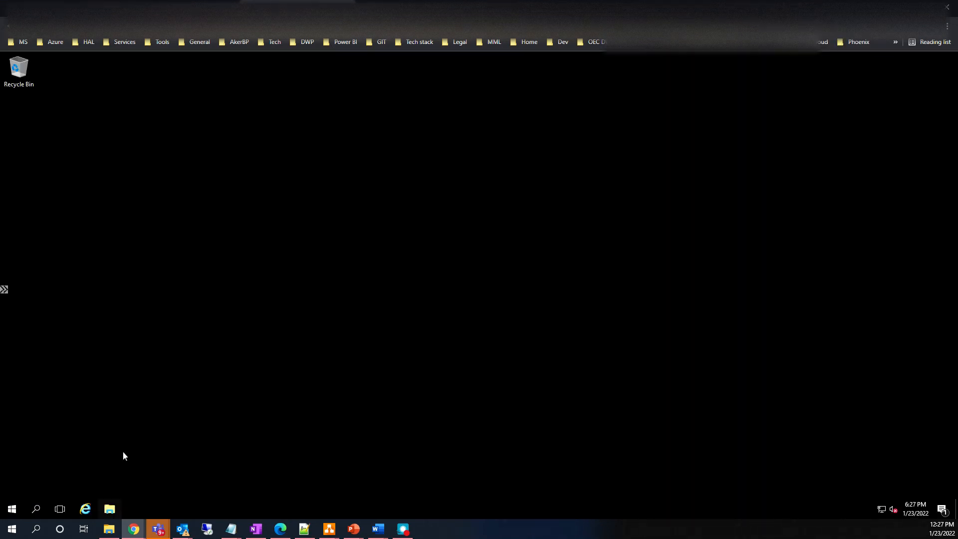
left_click(82, 6)
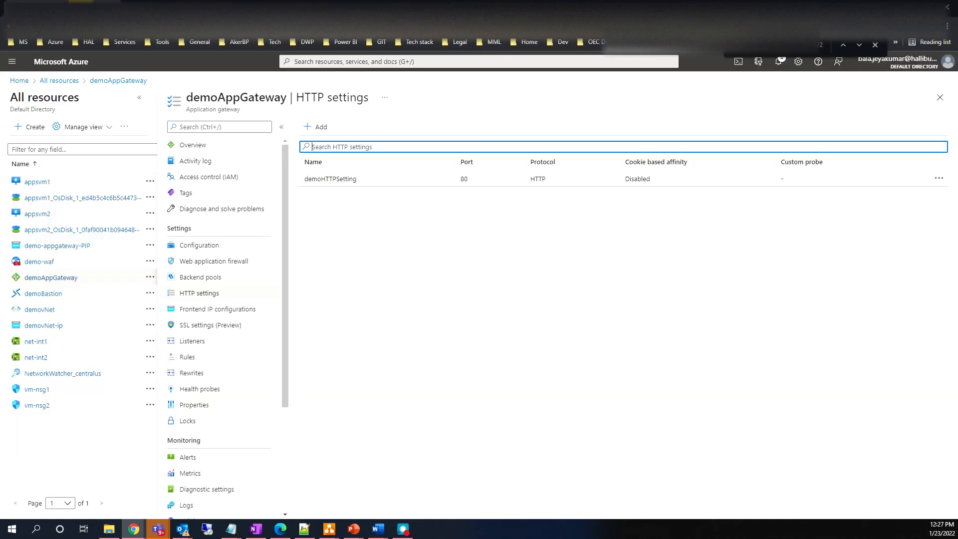
double_click(465, 179)
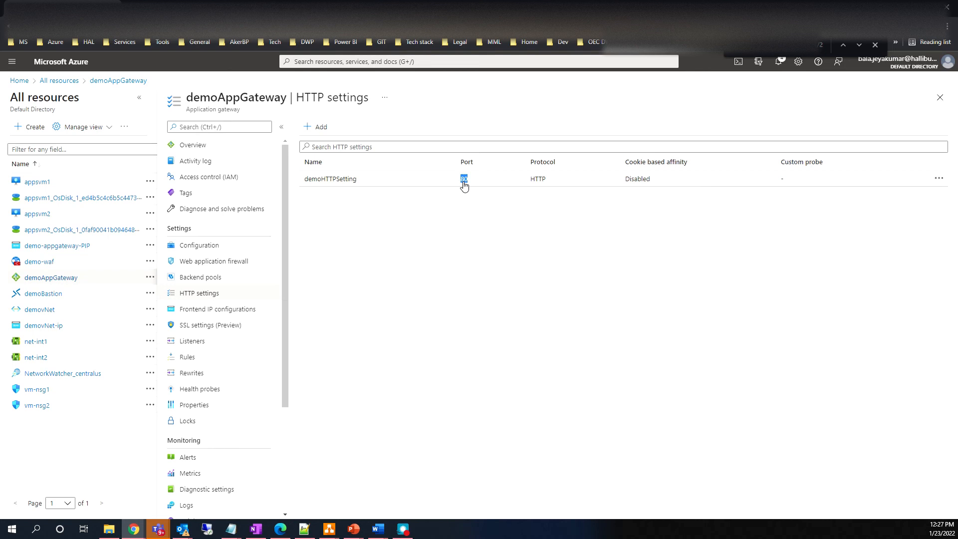
left_click(202, 277)
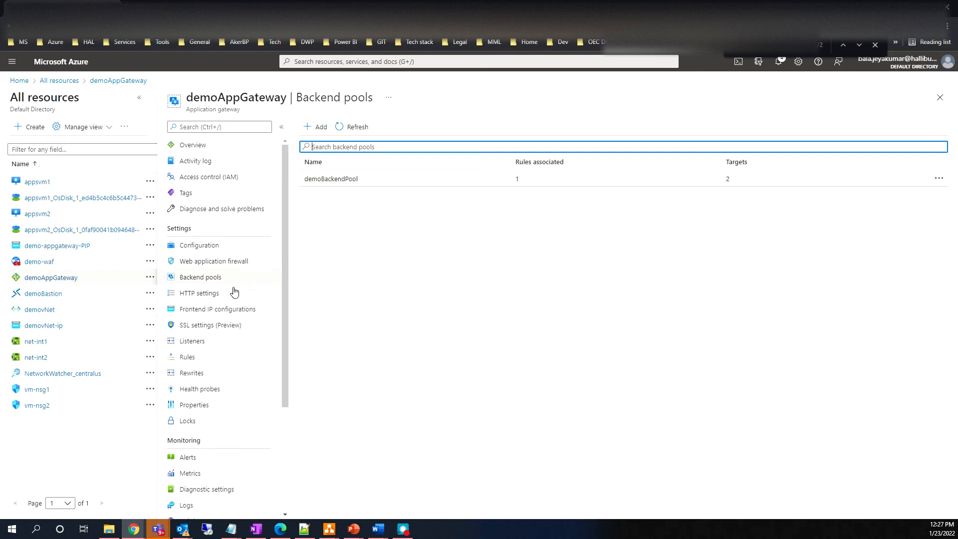
left_click(210, 293)
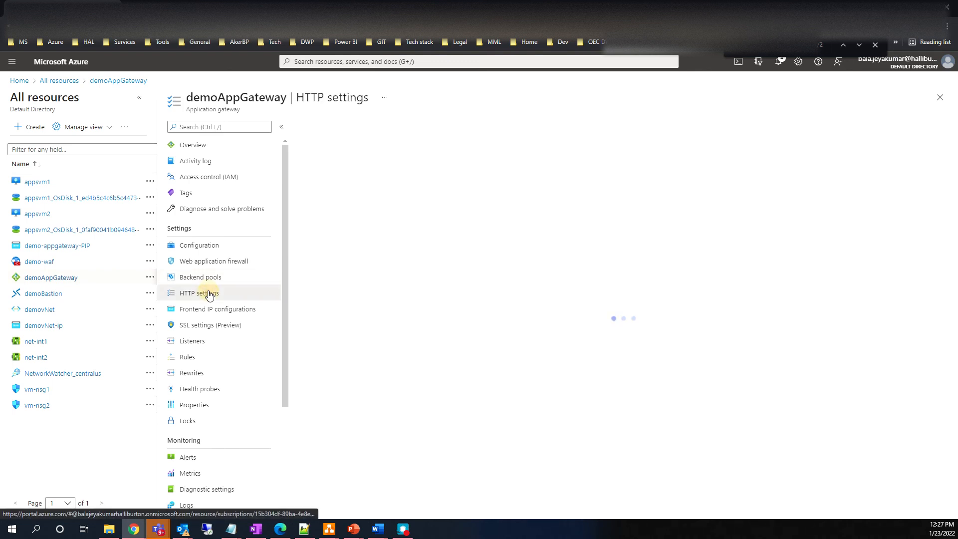
Open the frontend IP configurations of demoAppGateway and highlight the public frontend's IP address.
left_click(246, 311)
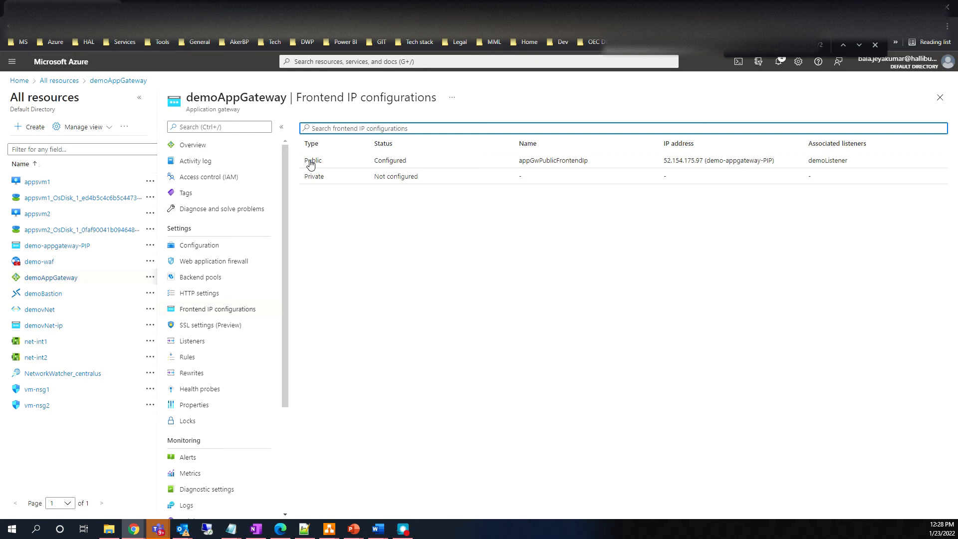
left_click(664, 166)
left_click_drag(663, 167, 703, 167)
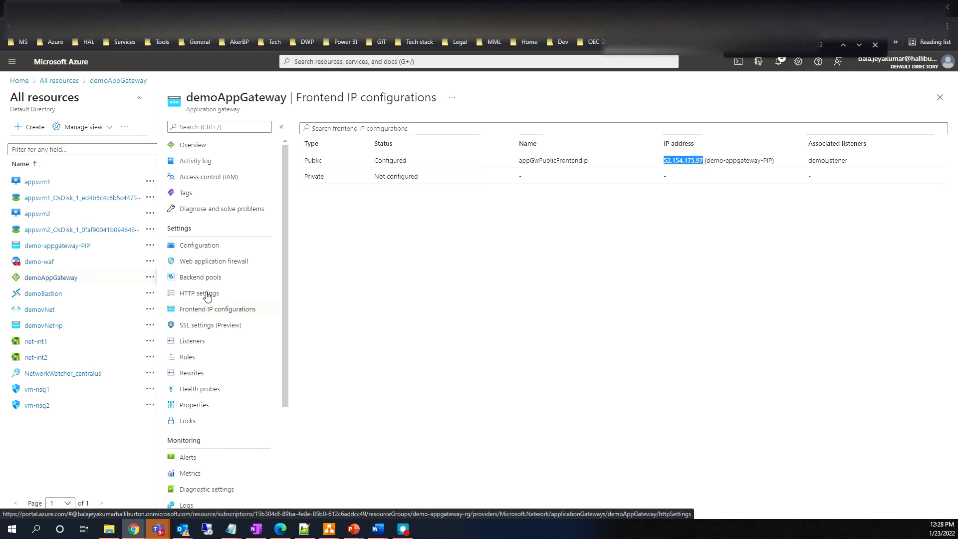
Review the frontend IP, port and listener type of demoListener, and leave it without saving.
left_click(208, 343)
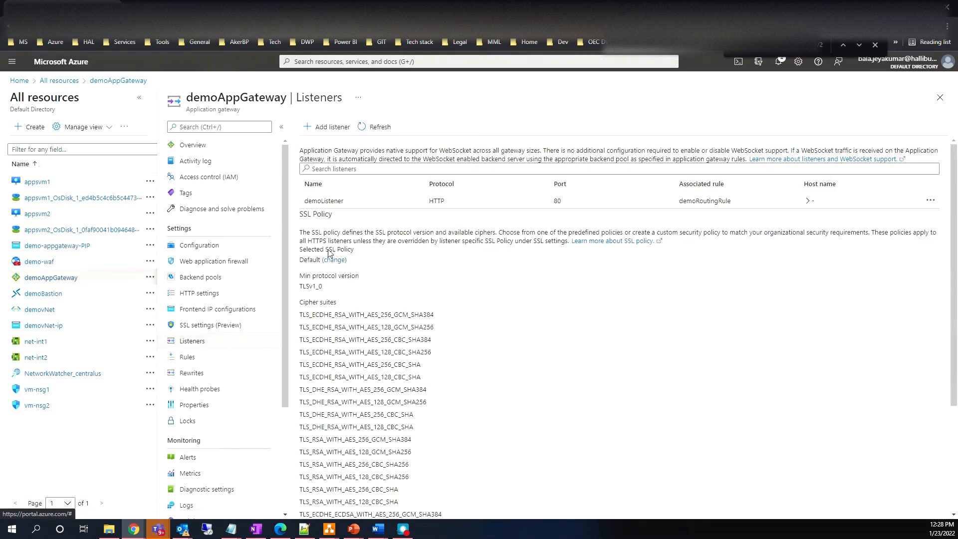
left_click(324, 203)
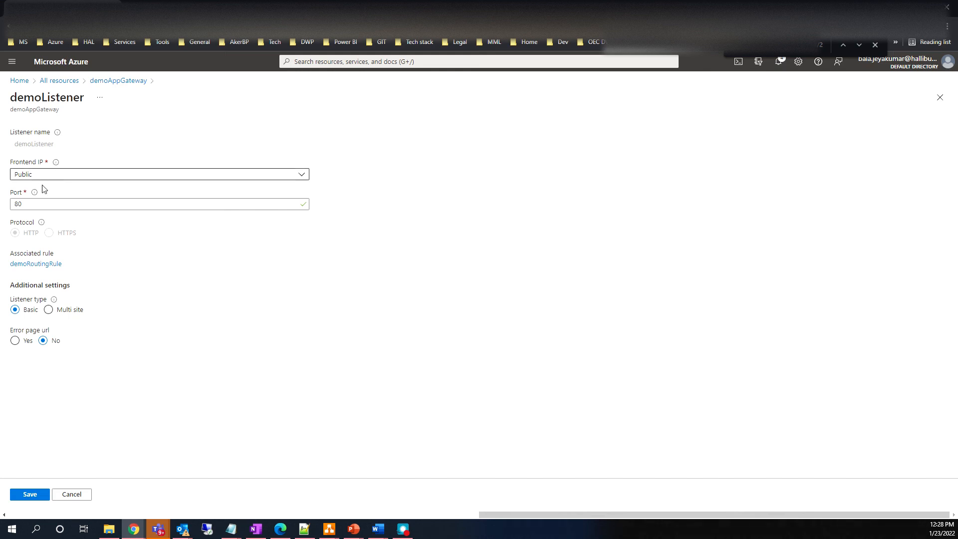
left_click(65, 203)
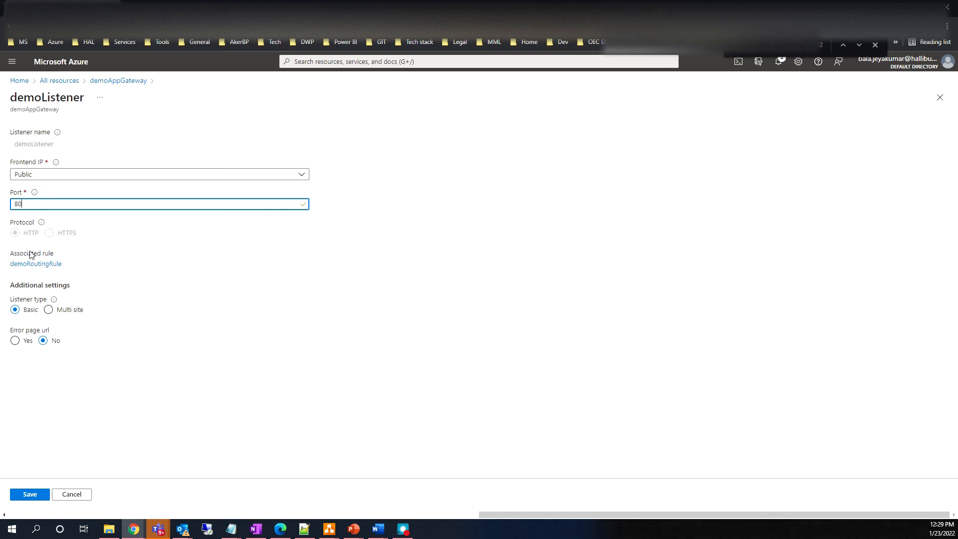
mouse_move(54, 299)
left_click(74, 494)
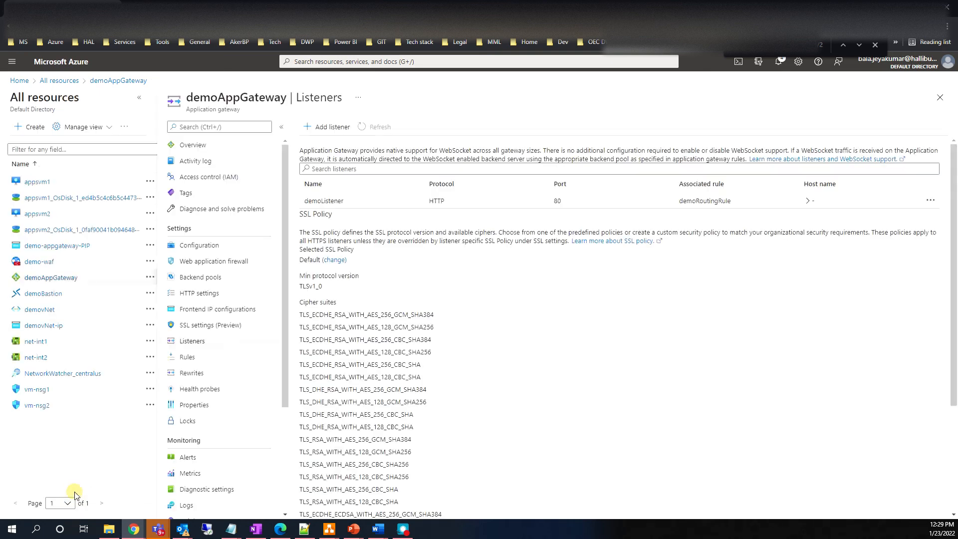
Open demoRoutingRule in the gateway's rules and review its listener, backend target and HTTP settings.
left_click(191, 359)
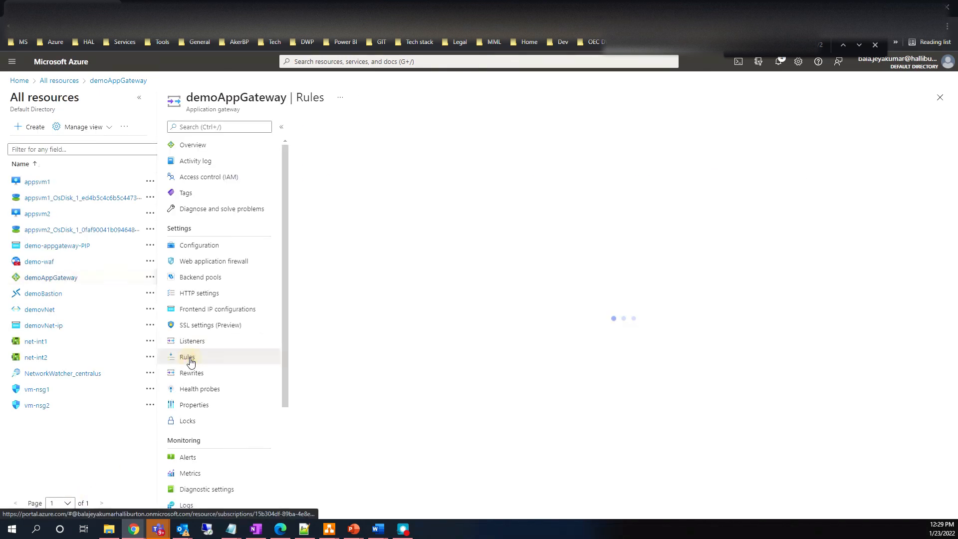
left_click(472, 180)
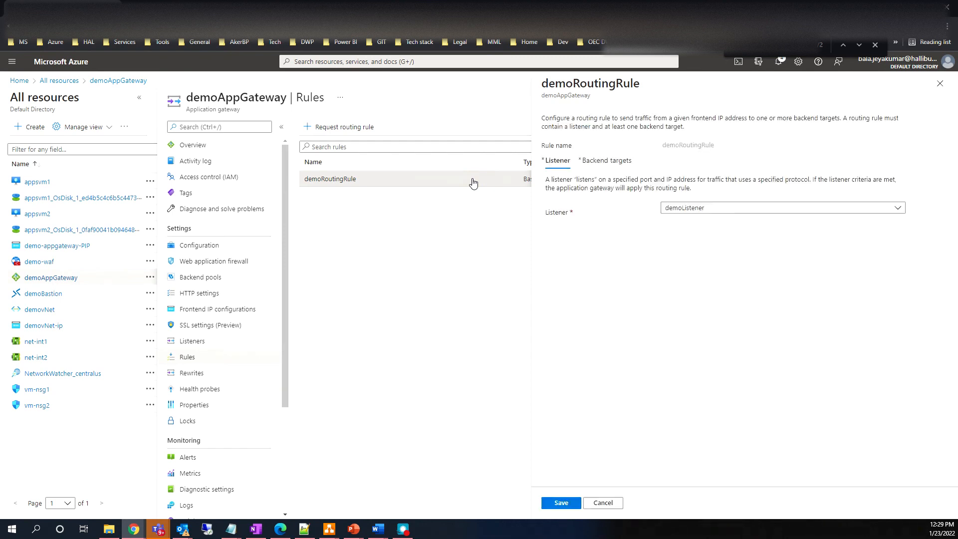
left_click(590, 164)
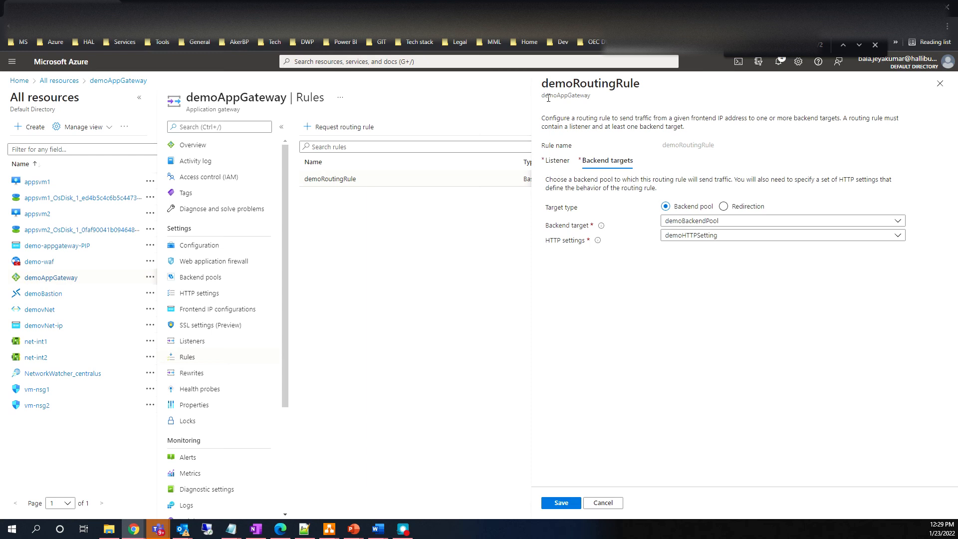
left_click(562, 161)
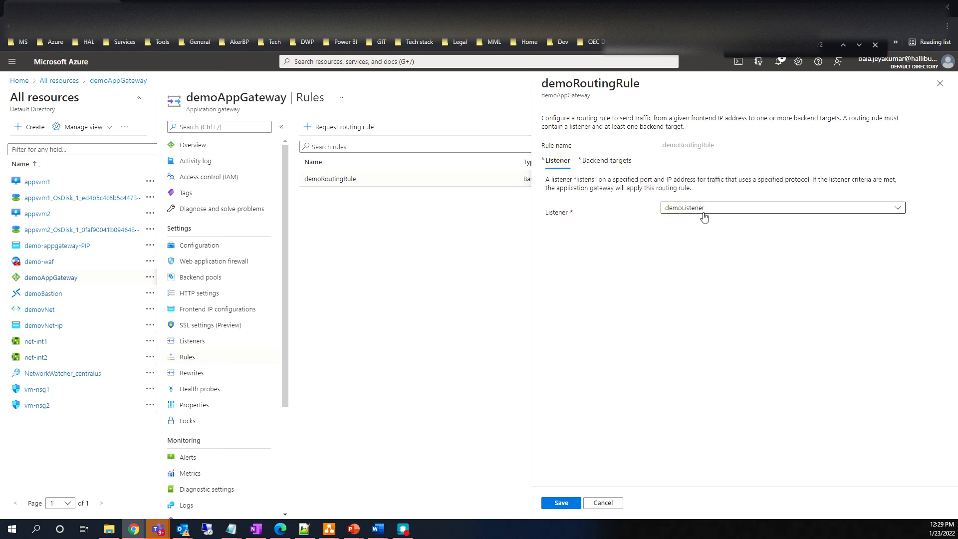
left_click(620, 162)
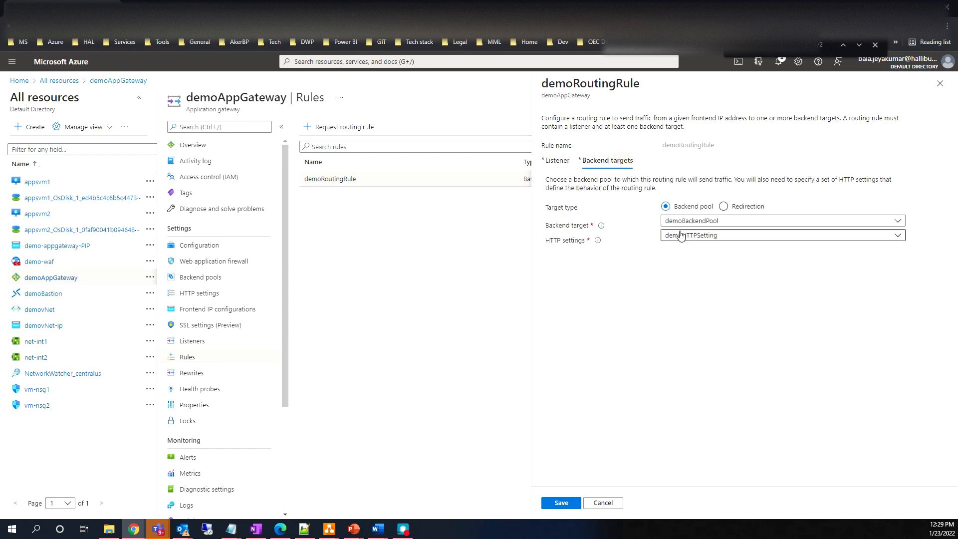
left_click(697, 226)
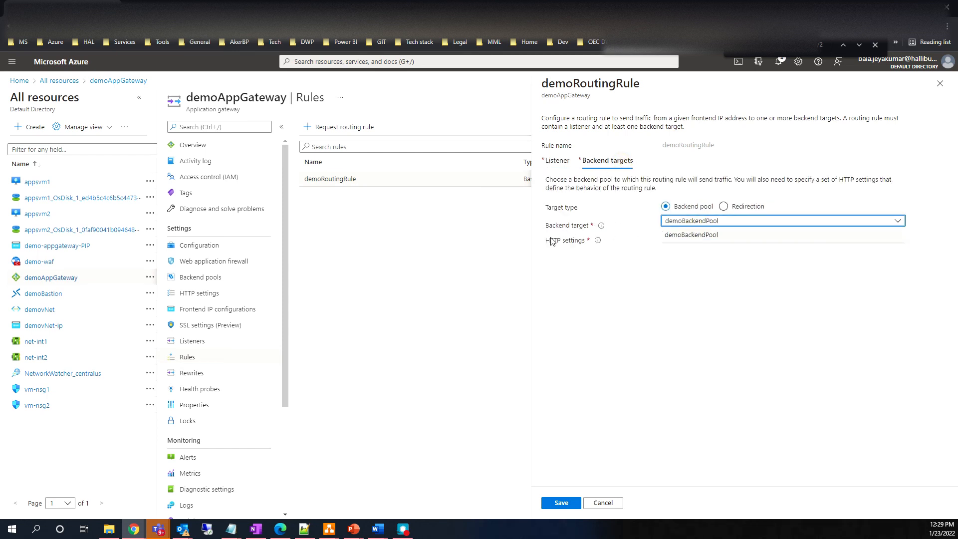
left_click(562, 269)
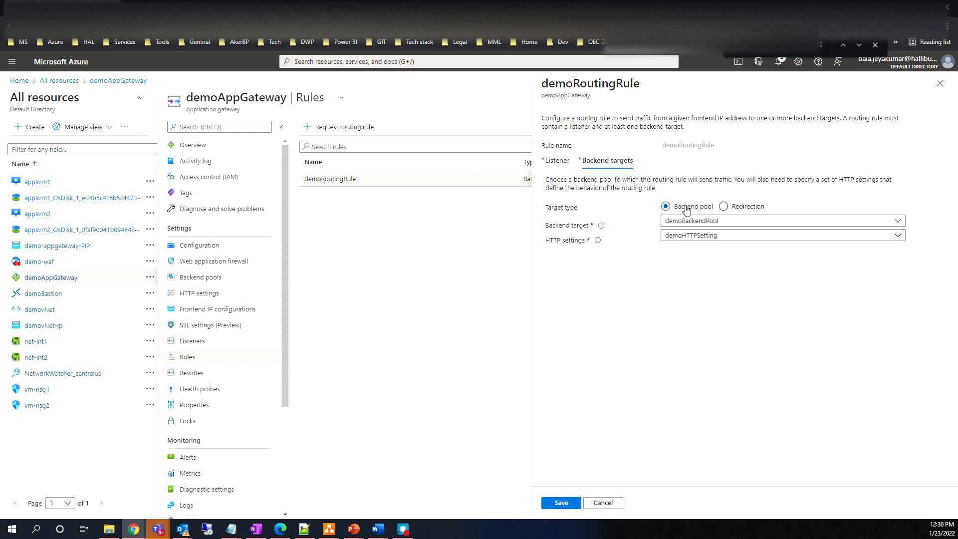
Preview the Redirection target options of demoRoutingRule, discard the edits and open demoAppGateway's health probes.
left_click(749, 209)
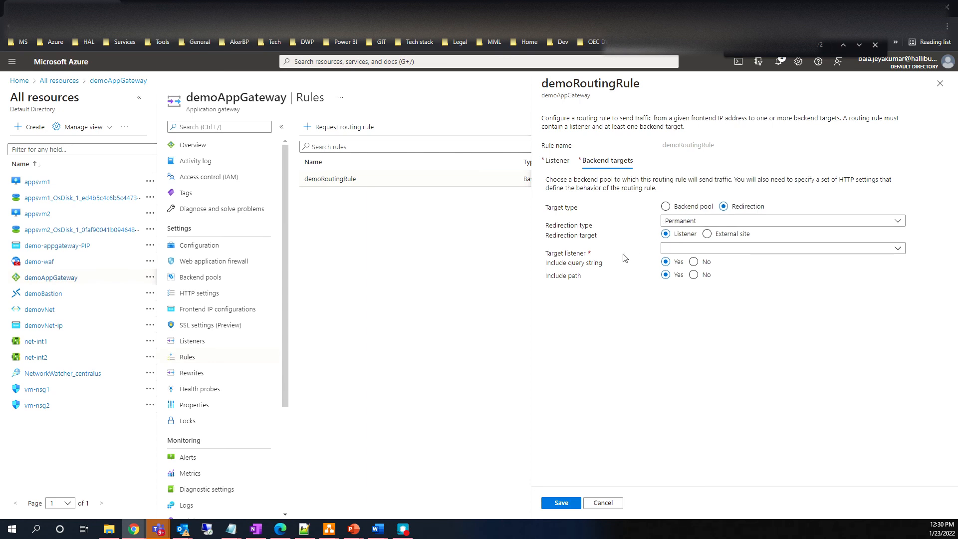
left_click(703, 278)
left_click(561, 162)
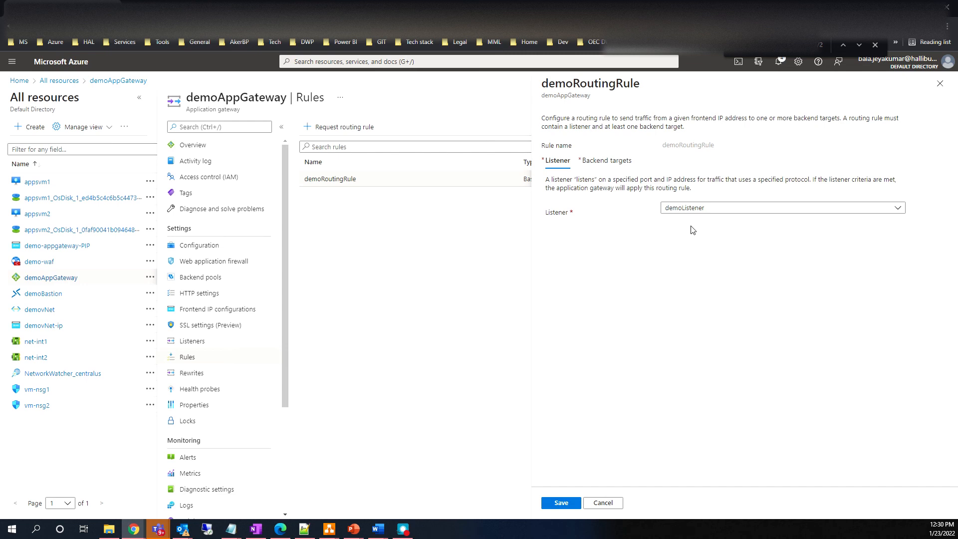
left_click(242, 389)
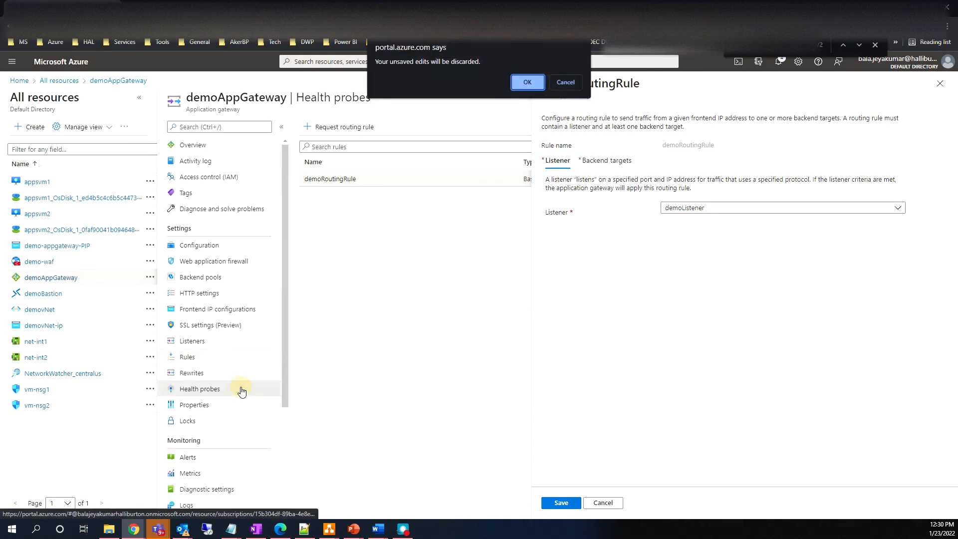
left_click(538, 82)
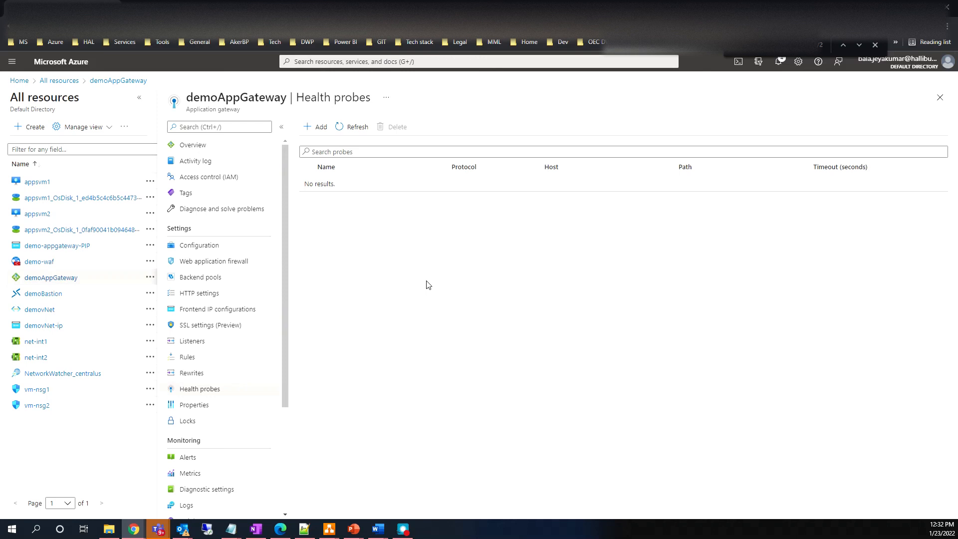
Open the managed rules of the demo-waf policy, expand all OWASP_3.1 groups and examine the attack rules, including SQL injection.
left_click(39, 262)
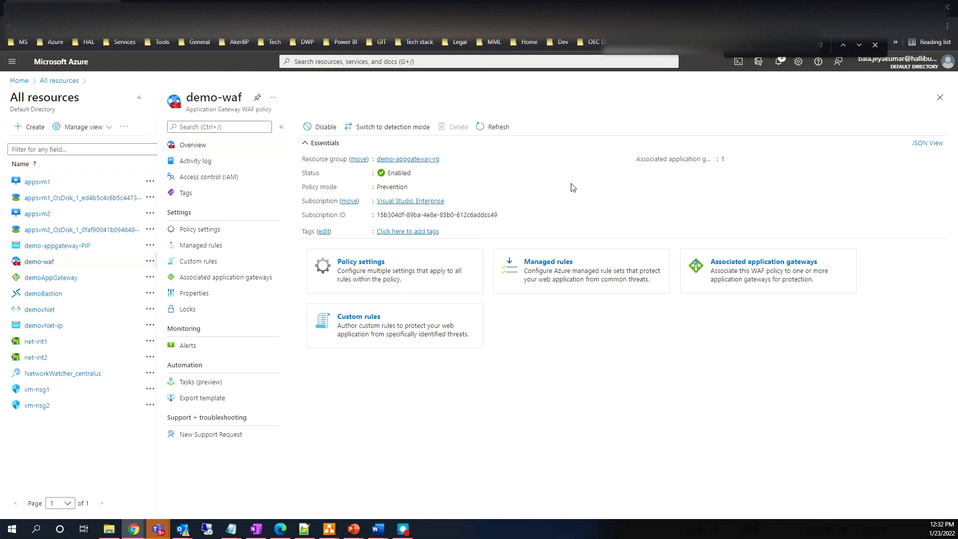
left_click(208, 247)
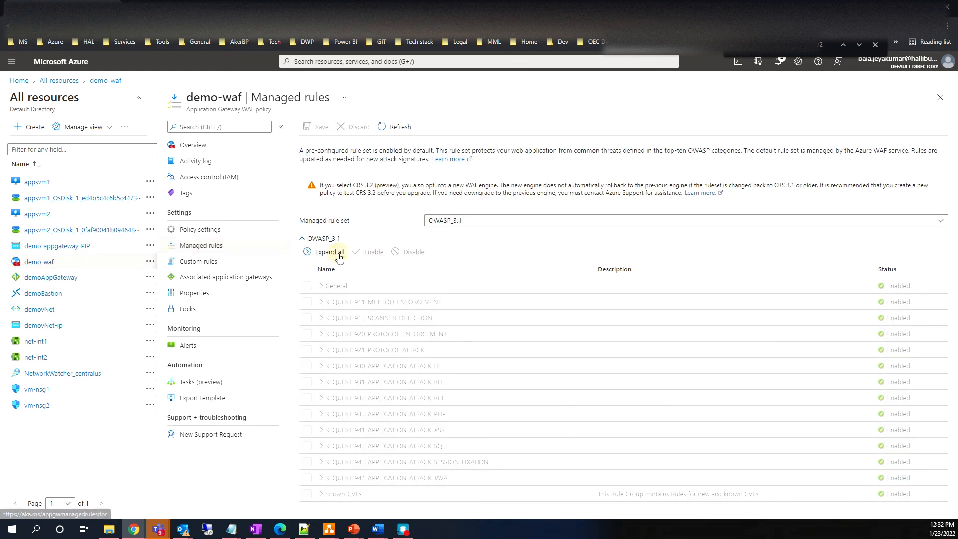
left_click(339, 254)
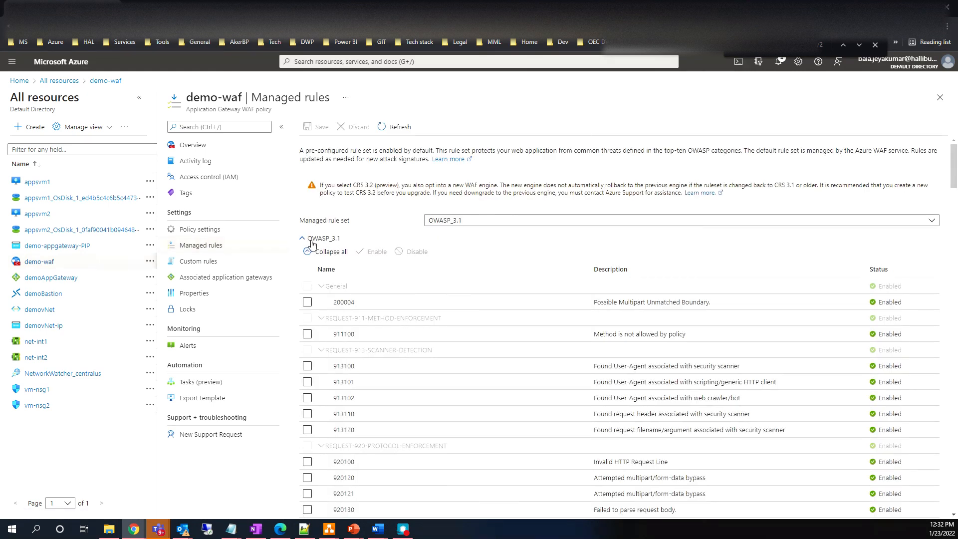
scroll(320, 242, "down", 1)
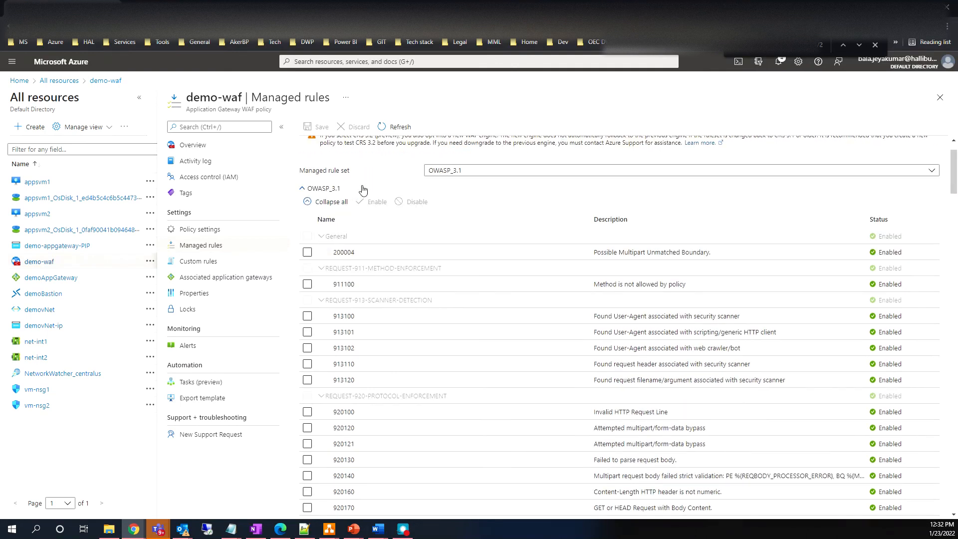
scroll(391, 291, "down", 10)
scroll(441, 375, "down", 9)
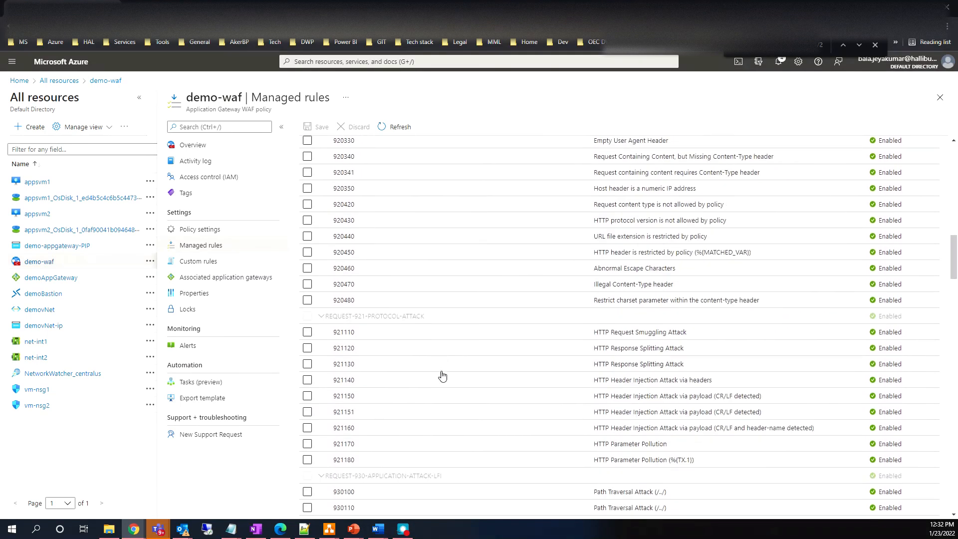
scroll(442, 375, "down", 6)
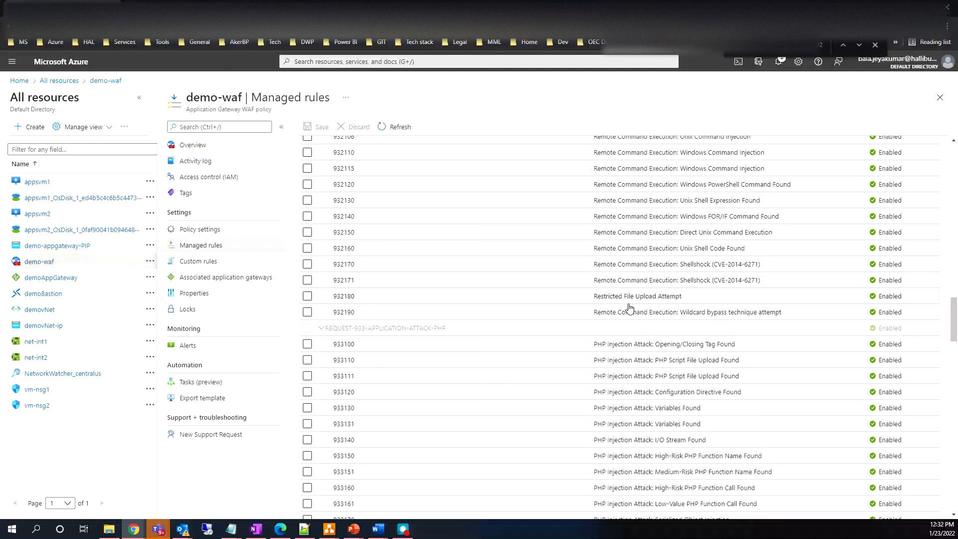
scroll(629, 307, "down", 15)
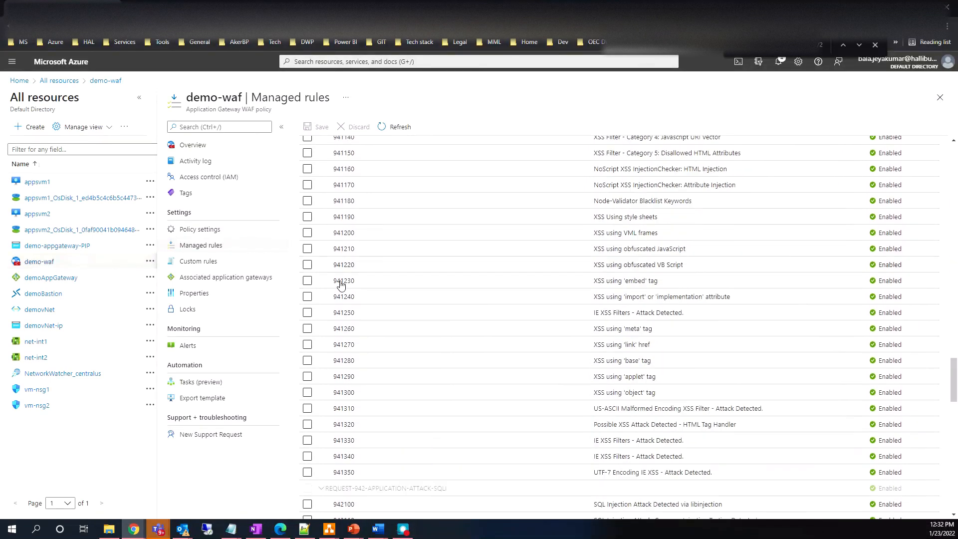
scroll(369, 279, "down", 15)
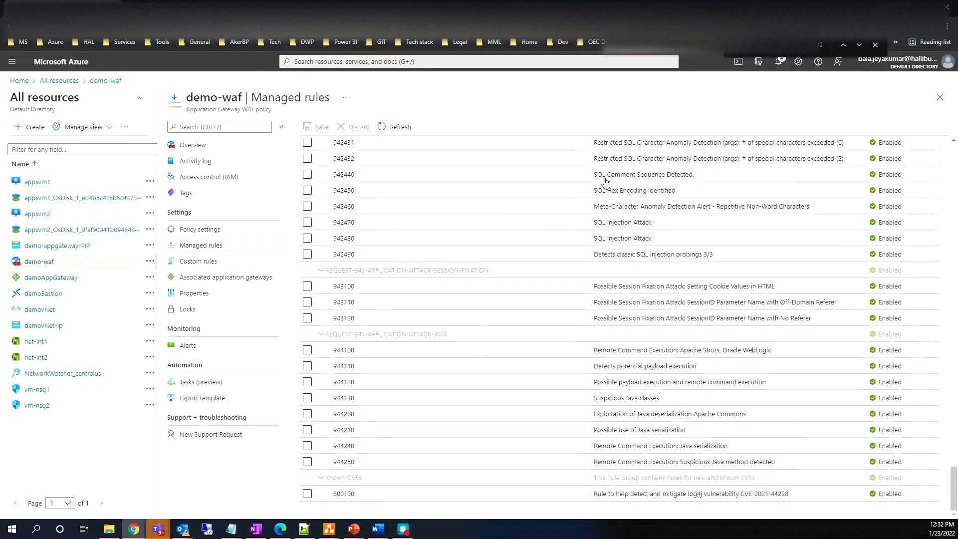
scroll(683, 184, "up", 2)
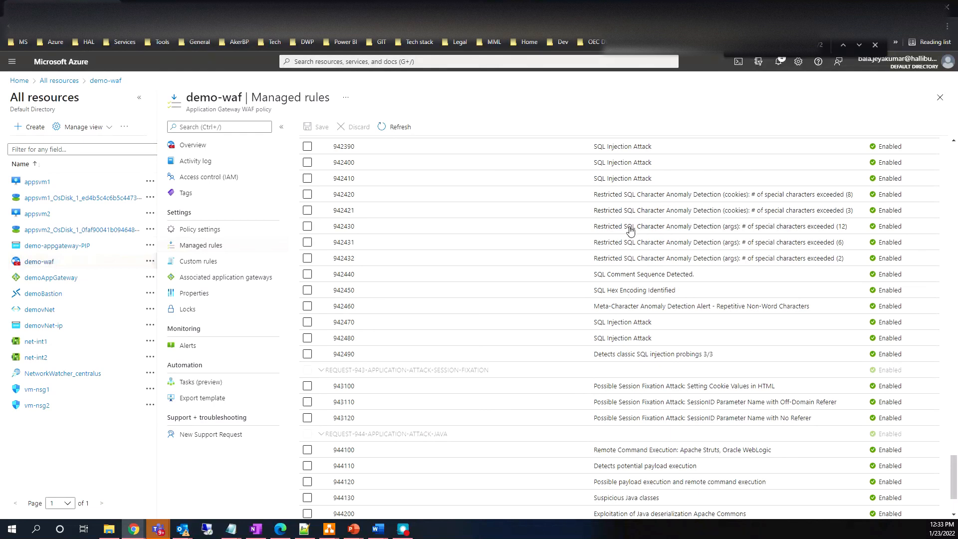
scroll(680, 229, "up", 1)
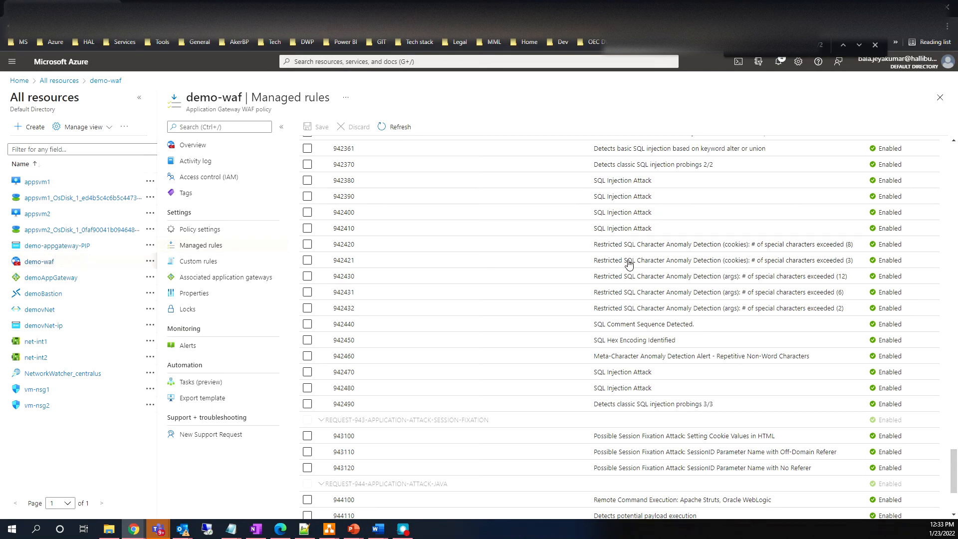
scroll(628, 264, "up", 1)
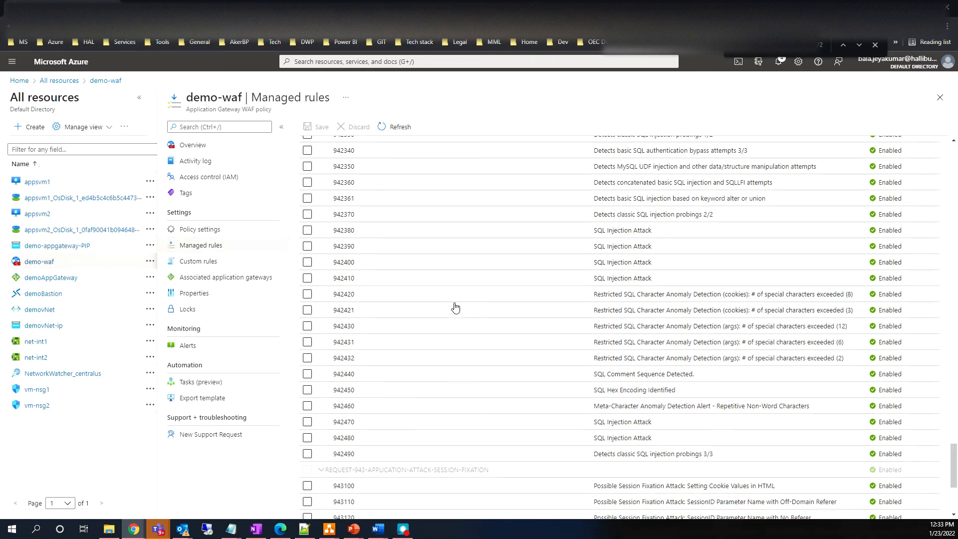
Check the policy mode in the demo-waf overview and open its policy settings.
left_click(199, 145)
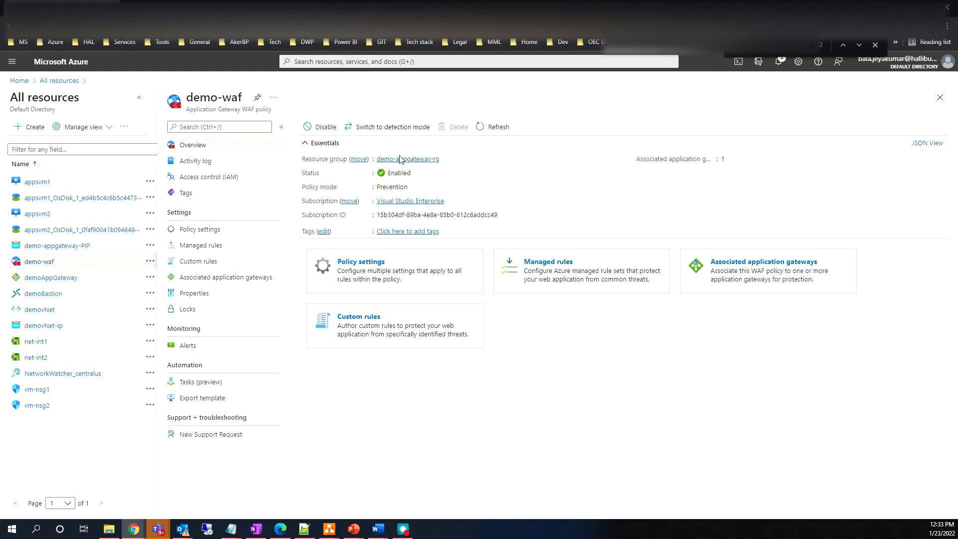
double_click(389, 188)
left_click(215, 232)
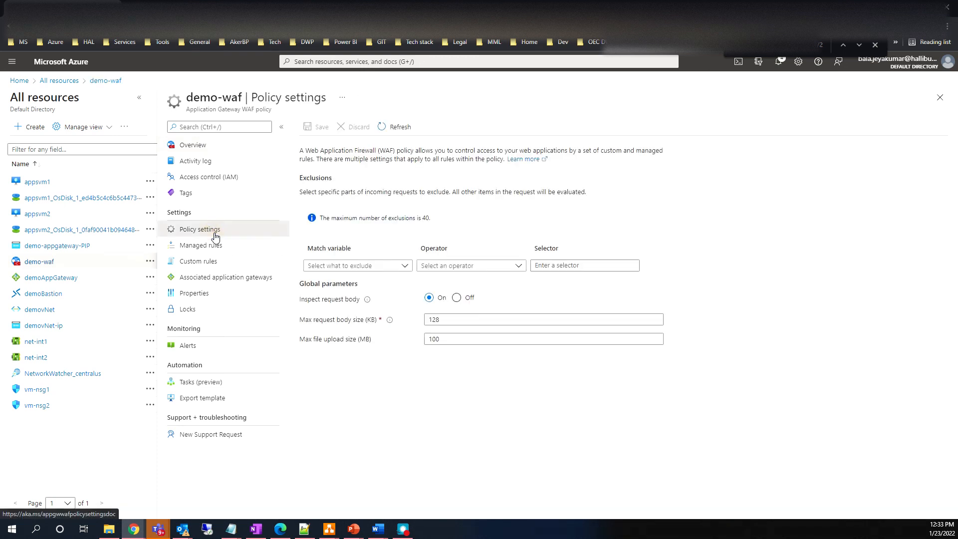
Check the maximum request body size in the demo-waf policy settings, and preview the form for adding a custom rule, discarding it unsaved.
left_click(454, 318)
double_click(455, 318)
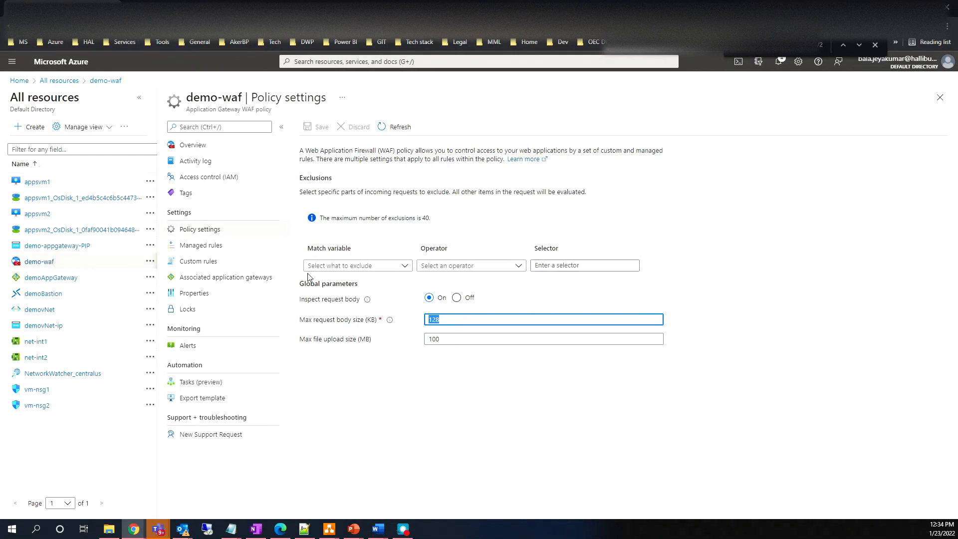
left_click(202, 262)
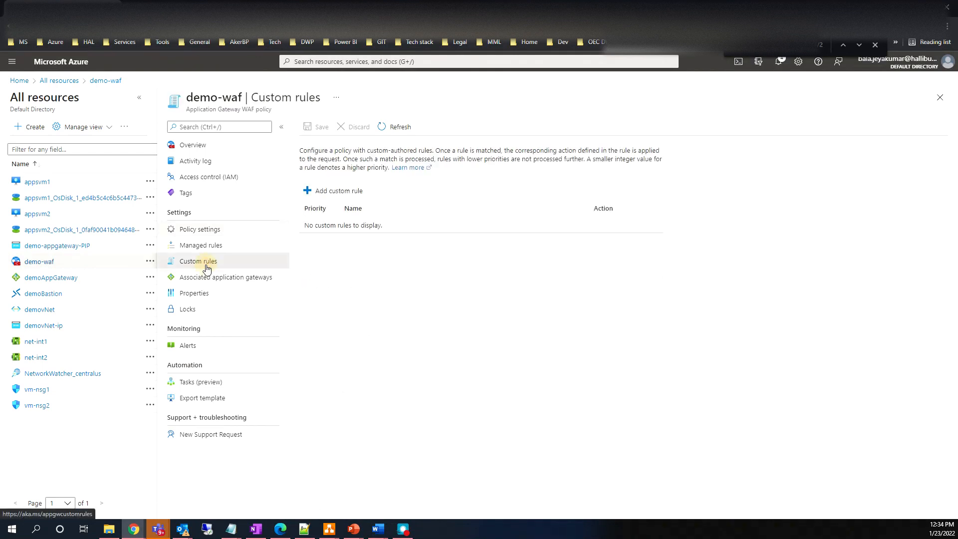
left_click(339, 196)
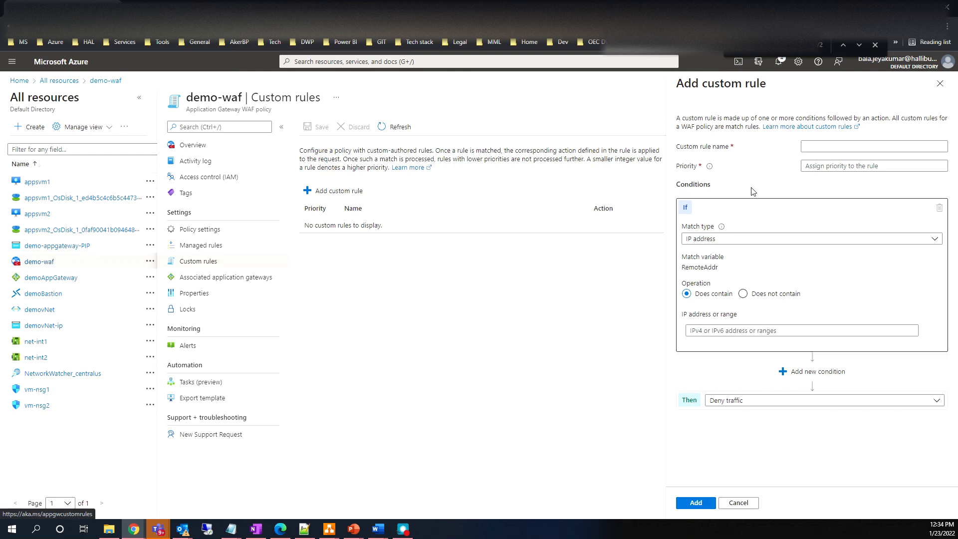
left_click(748, 504)
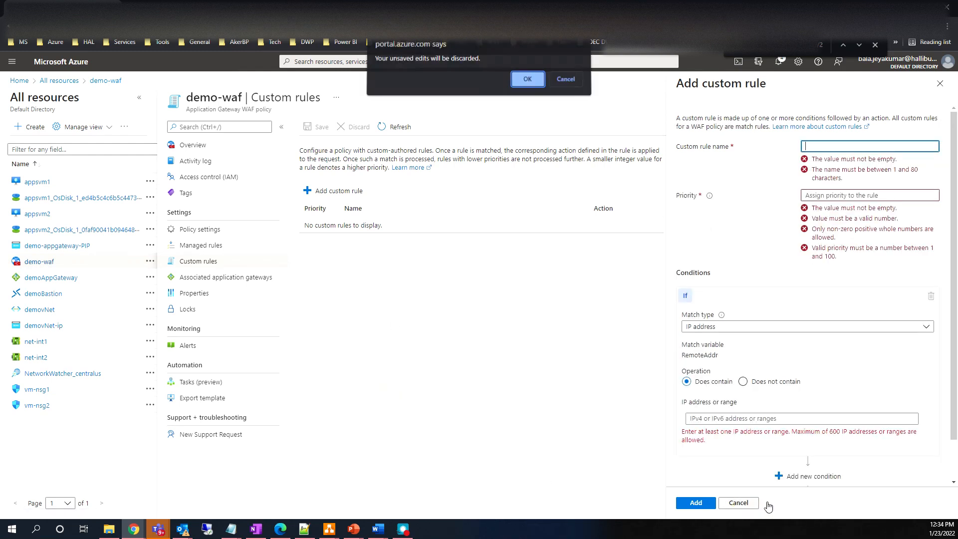
left_click(529, 83)
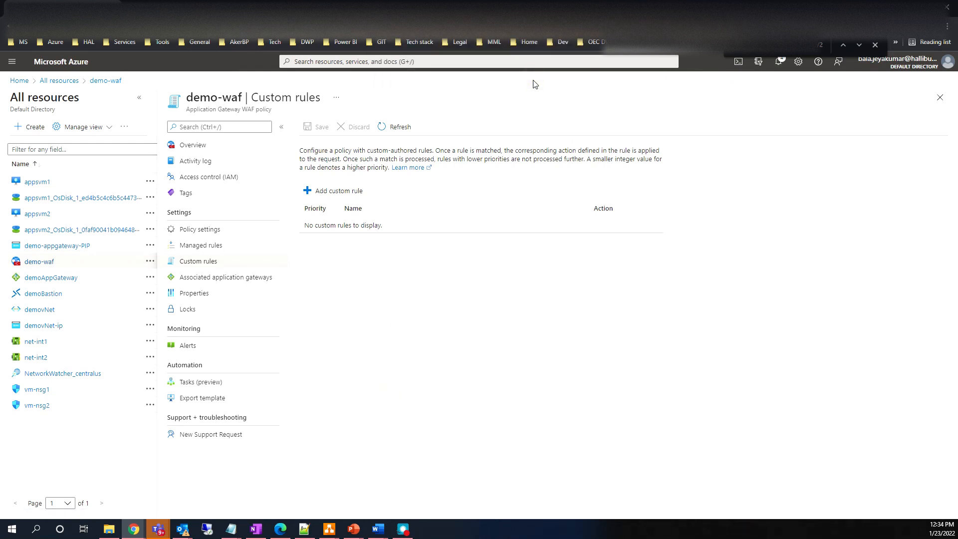
Review the demo-waf overview and check which web application firewall policy is associated with demoAppGateway.
left_click(209, 146)
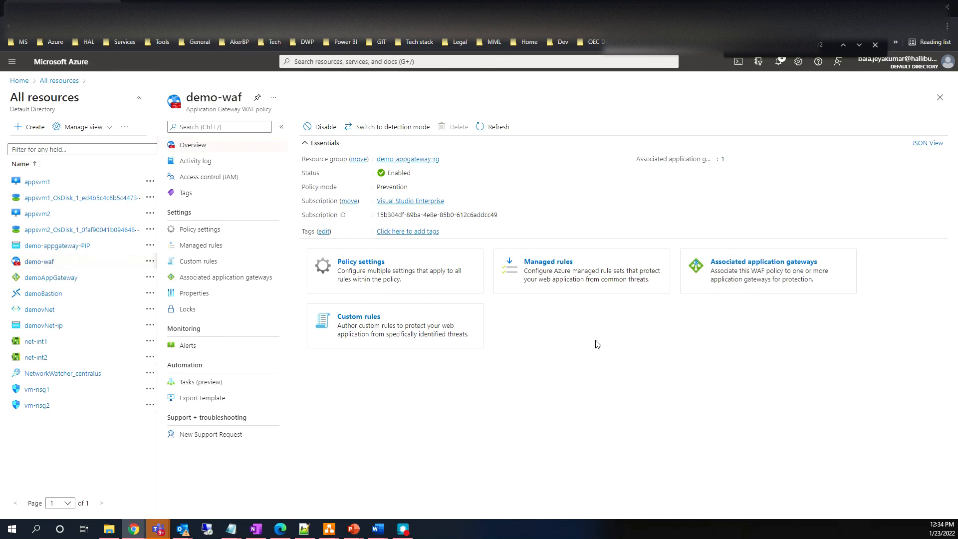
left_click(38, 182)
left_click(47, 278)
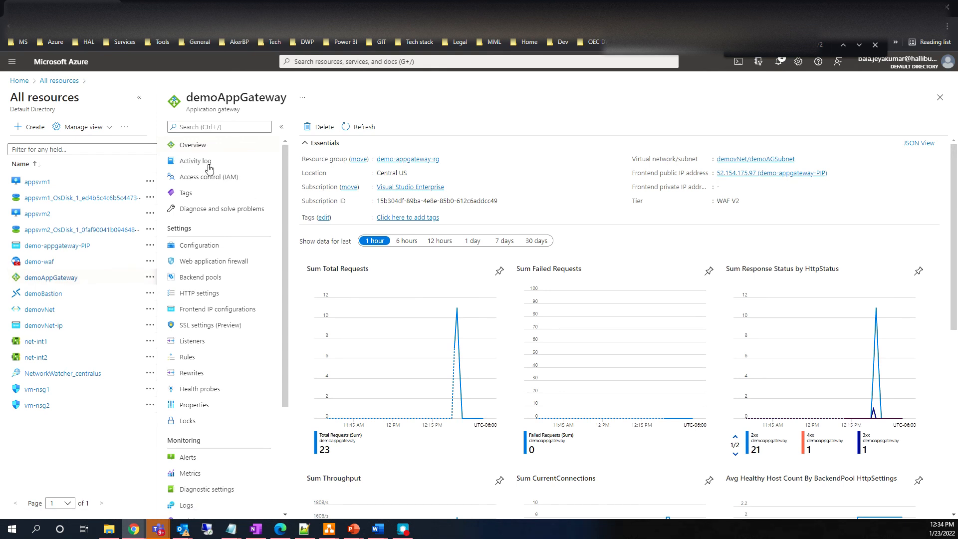
left_click(220, 266)
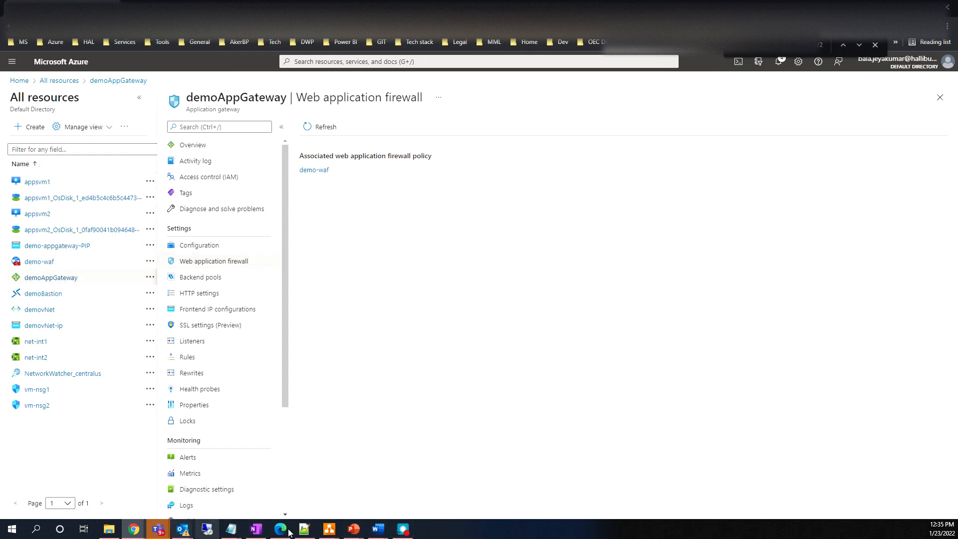
Switch to the Azure App Gateway + WAF diagram in draw.io and clear the Backend Pools shape selection to review the architecture.
mouse_move(331, 528)
left_click(120, 479)
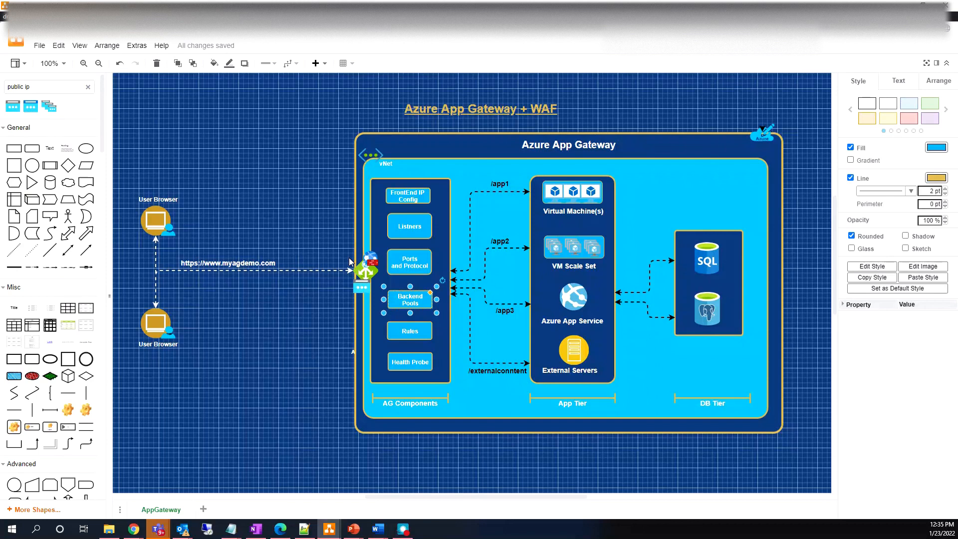
left_click(287, 208)
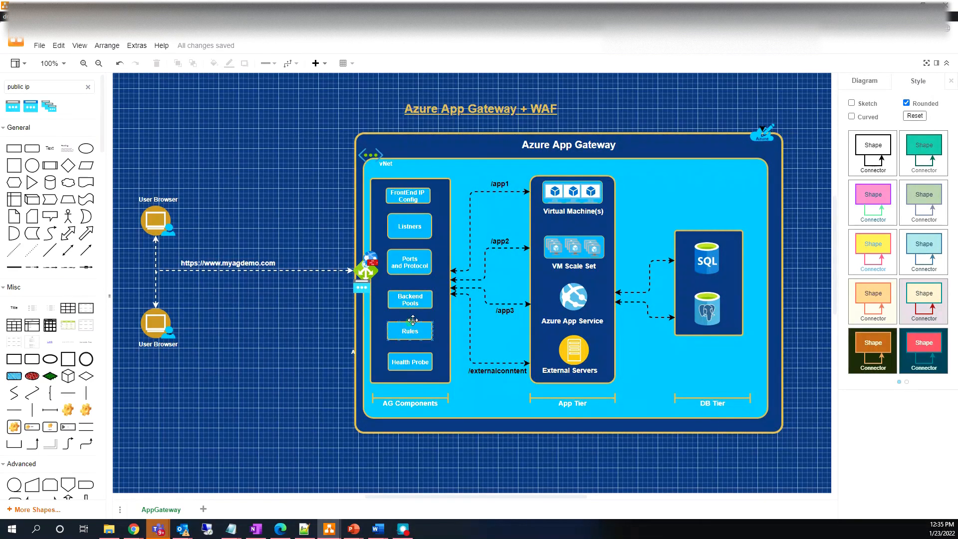